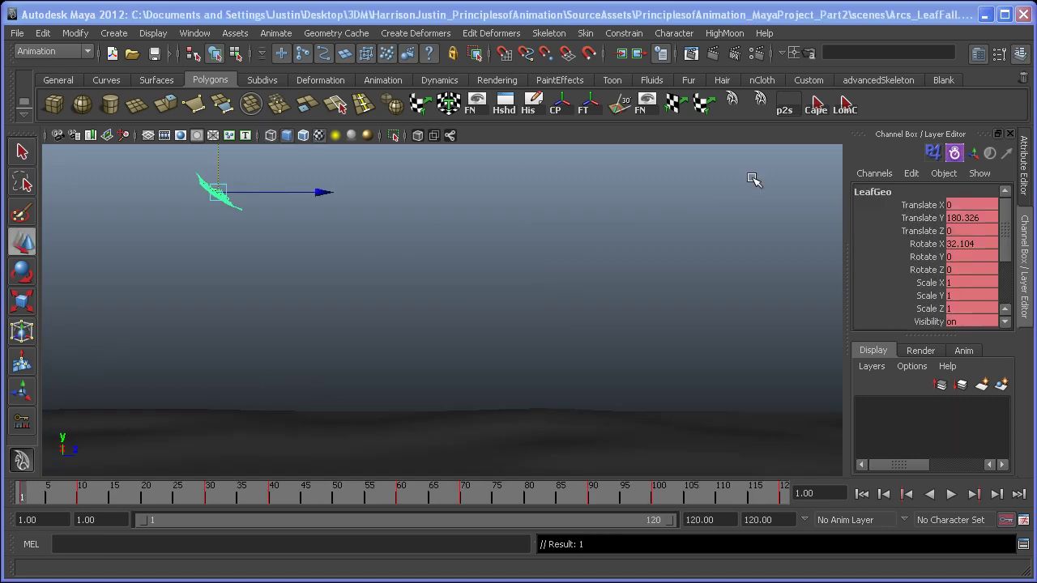
# Scrub and play back the leaf's falling animation to examine its arcing path, then reselect the leaf at frame 1
pyautogui.click(232, 288)
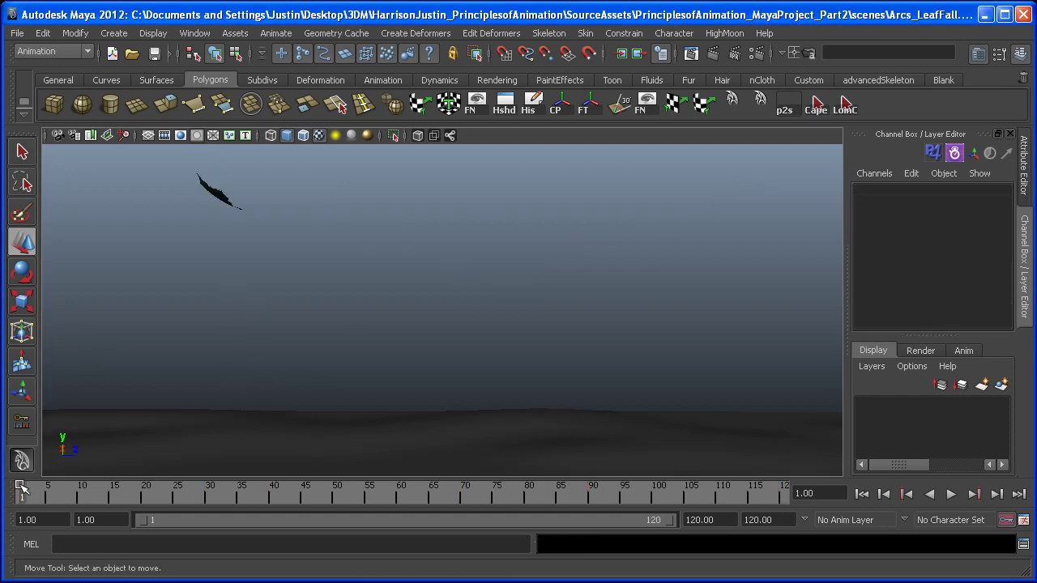
pyautogui.moveTo(166, 494)
pyautogui.mouseDown()
pyautogui.moveTo(673, 489)
pyautogui.moveTo(22, 496)
pyautogui.mouseUp()
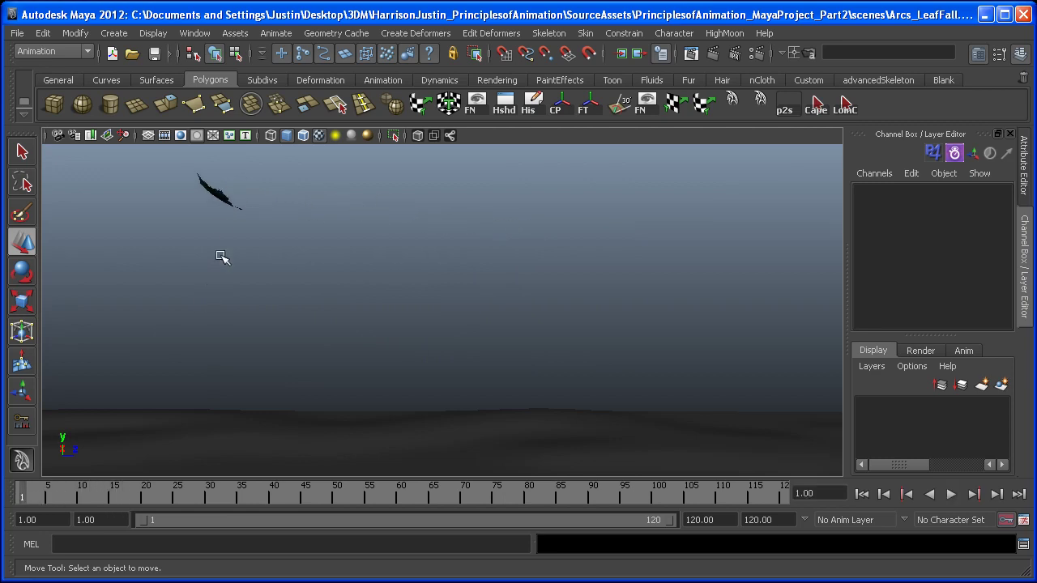
pyautogui.click(53, 495)
pyautogui.moveTo(378, 195); pyautogui.dragTo(159, 394)
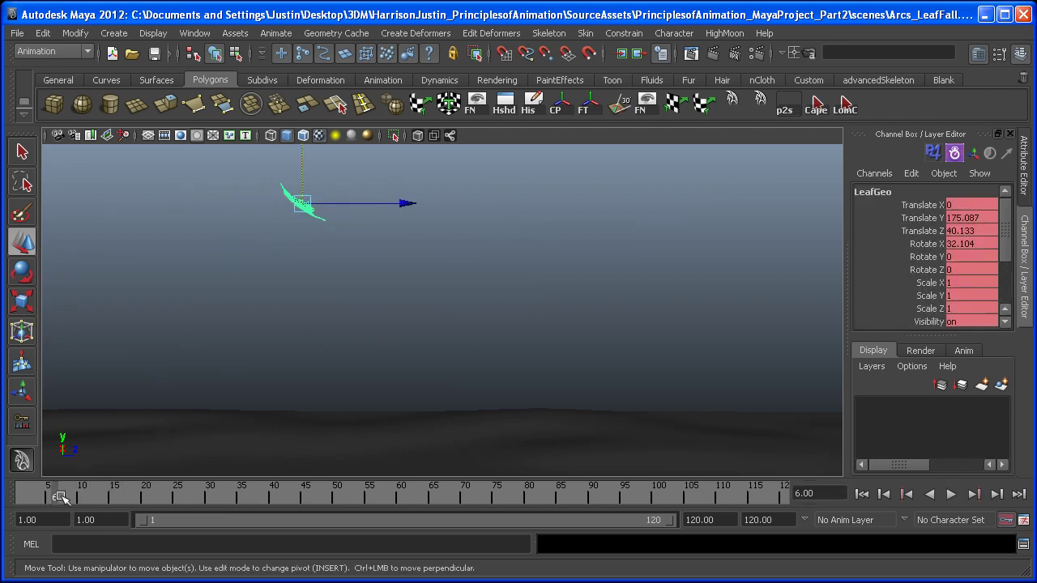
pyautogui.click(18, 497)
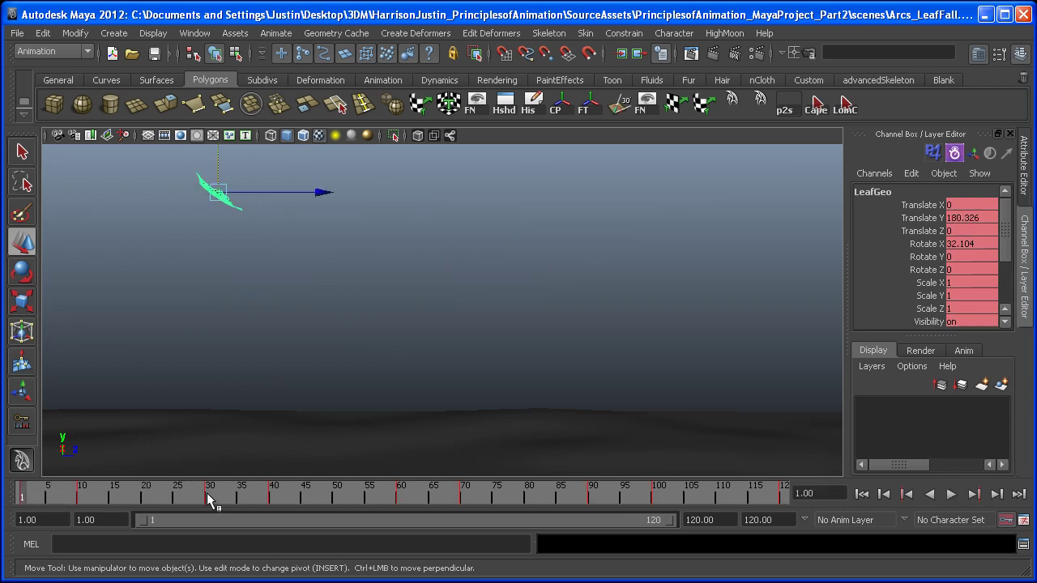
pyautogui.click(209, 497)
pyautogui.hotkey('alt', 'v')
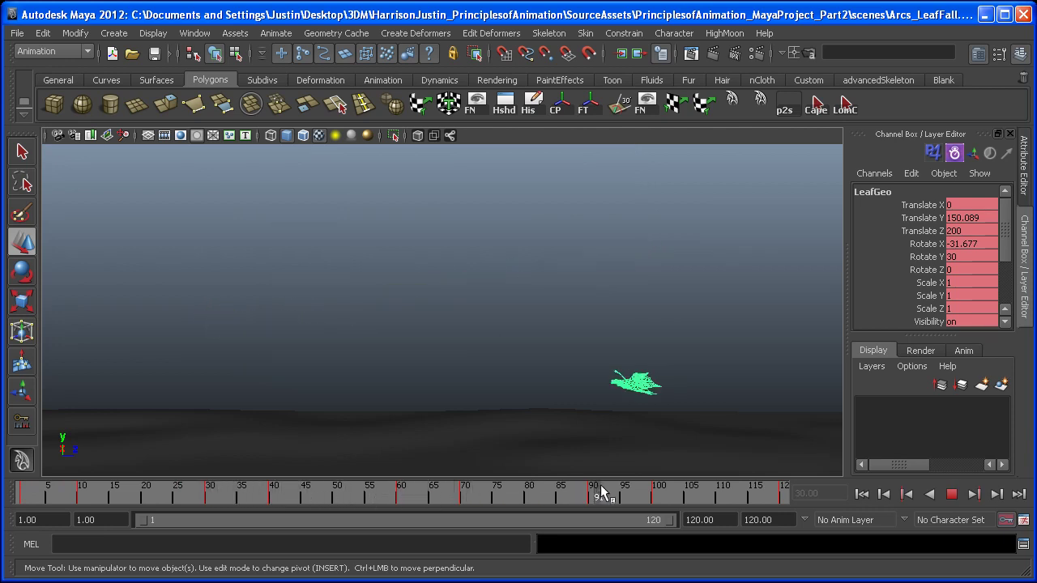
pyautogui.hotkey('alt', 'v')
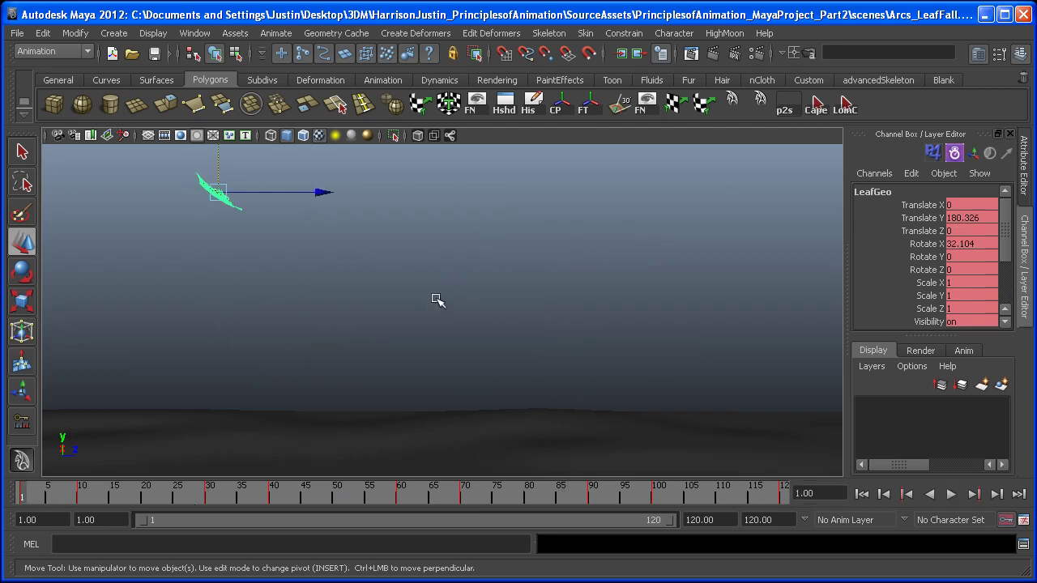
# Create an animation layer containing the selected leaf and set a key on it at frame 1
pyautogui.click(964, 350)
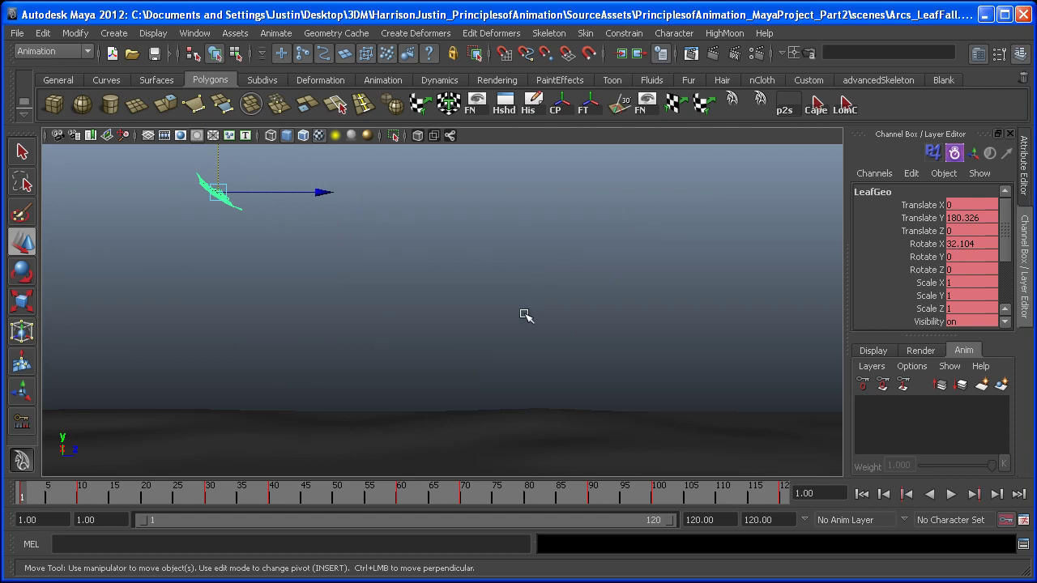
pyautogui.click(1001, 384)
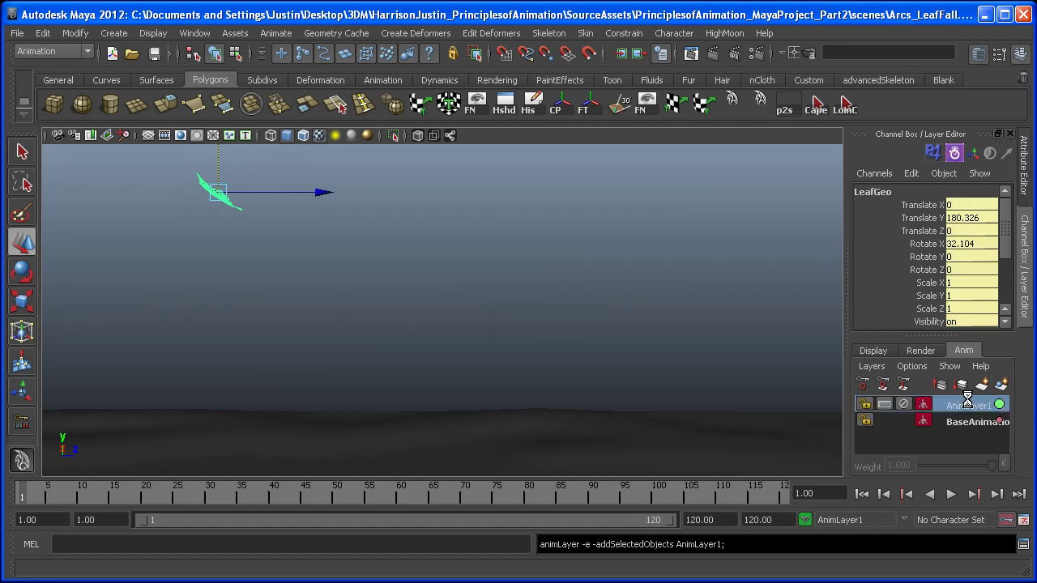
pyautogui.press('s')
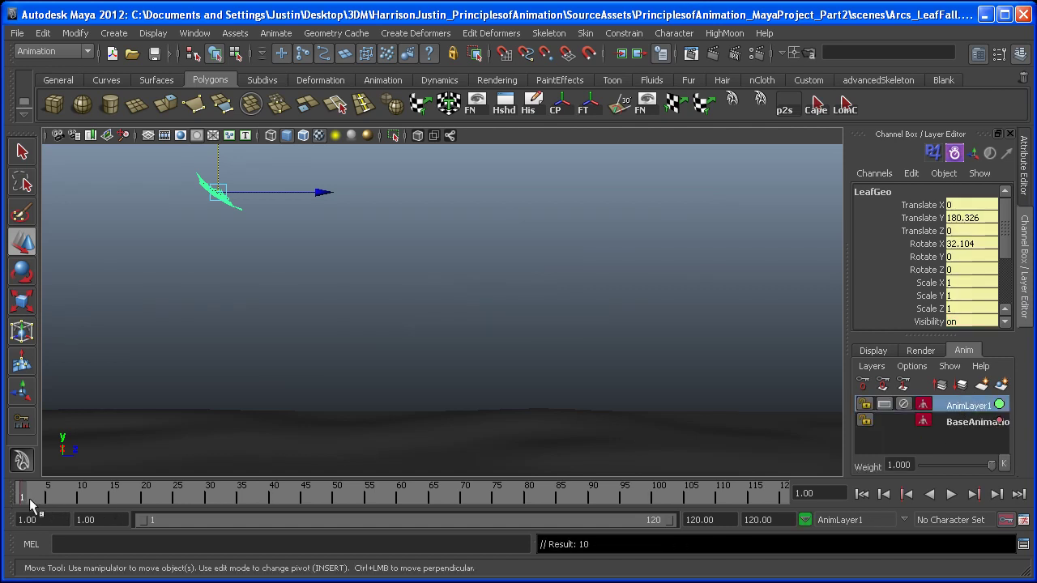
# Key the leaf's existing pose on the new animation layer at frames 30, 60, 90 and 120
pyautogui.click(210, 496)
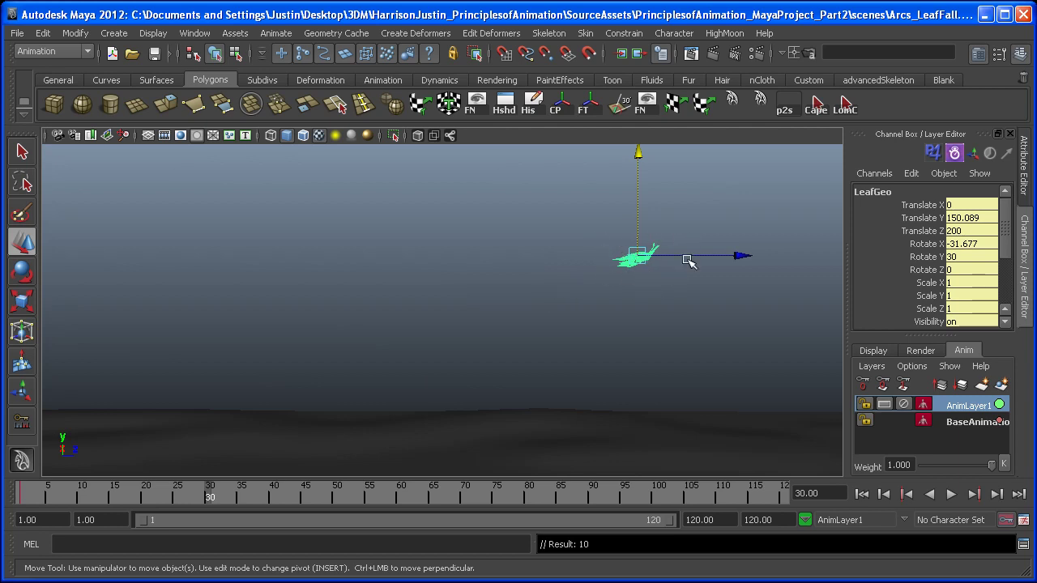
pyautogui.moveTo(409, 500); pyautogui.dragTo(593, 494)
pyautogui.click(786, 494)
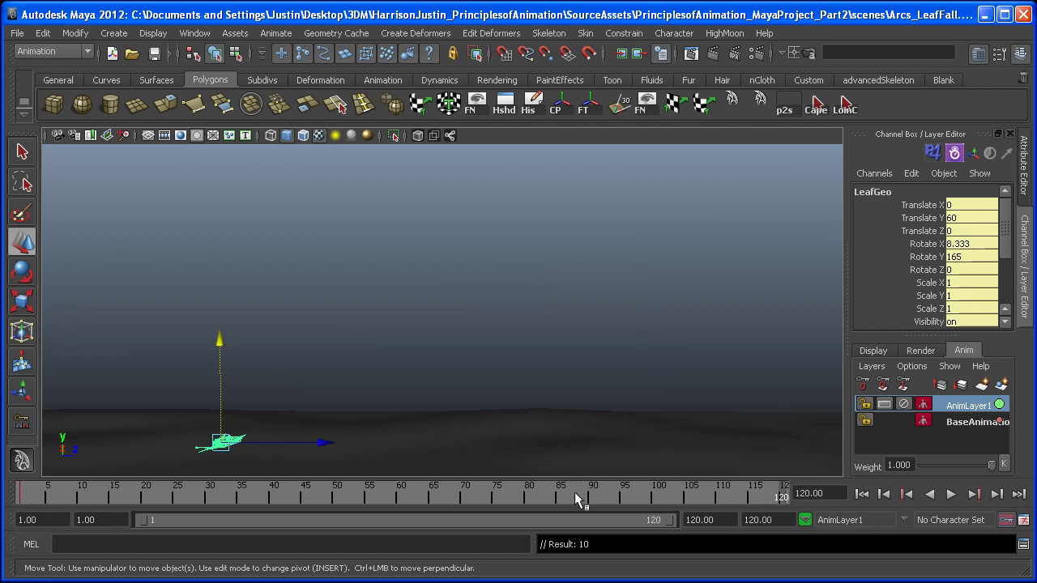
pyautogui.click(592, 496)
pyautogui.click(405, 497)
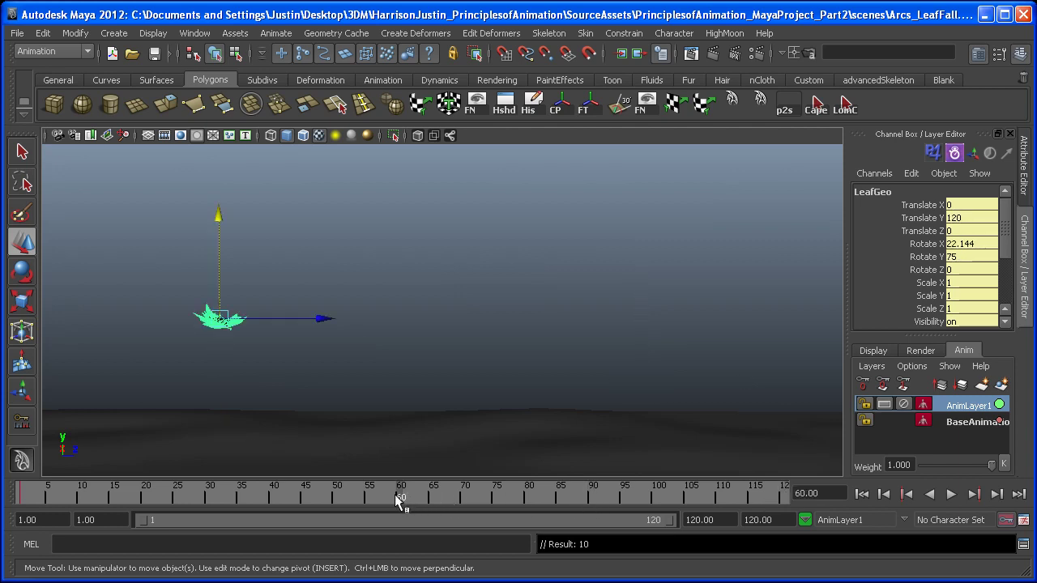
pyautogui.click(210, 496)
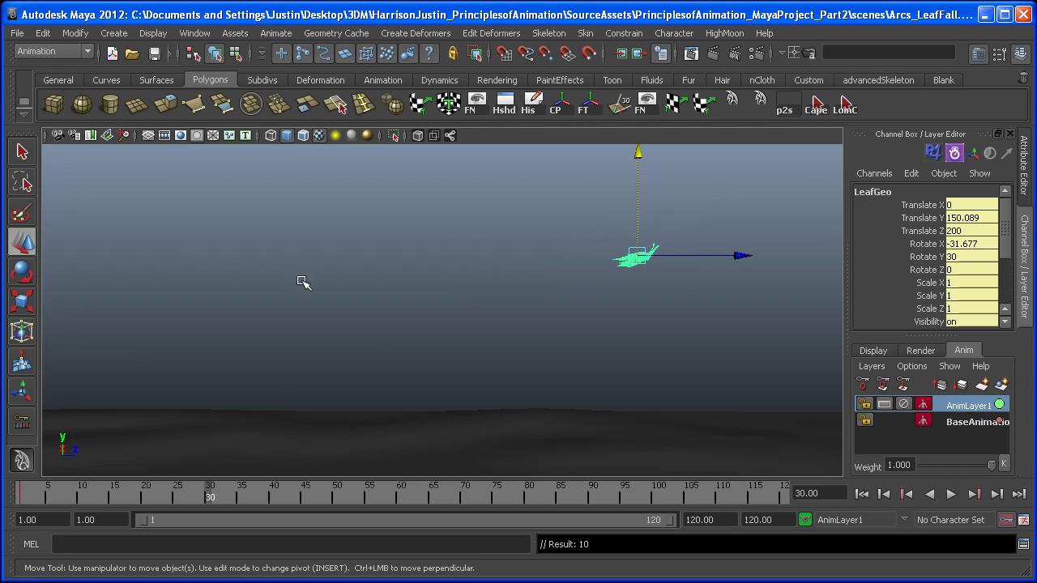
pyautogui.click(400, 496)
pyautogui.click(592, 496)
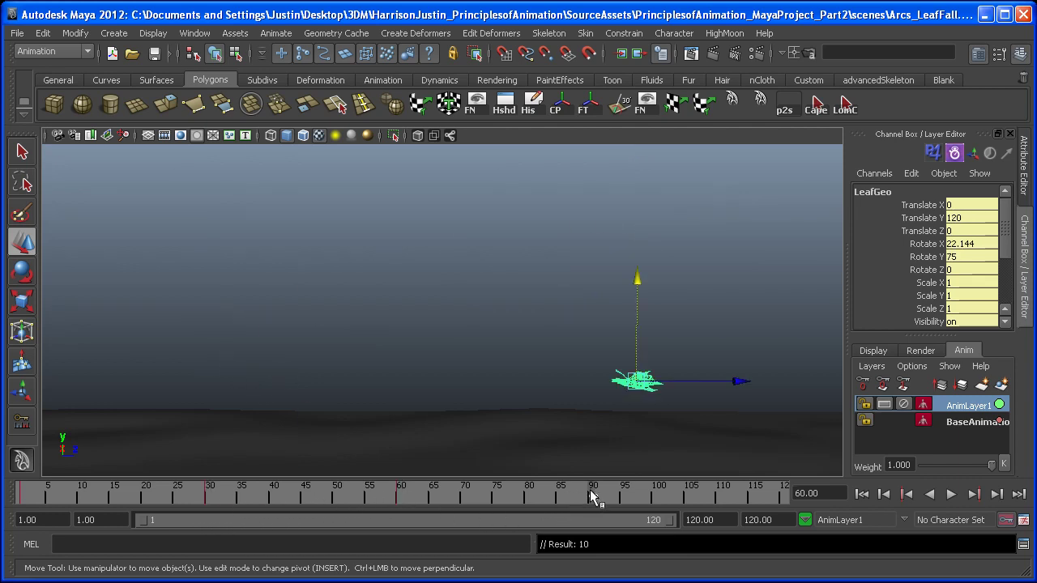
pyautogui.click(783, 496)
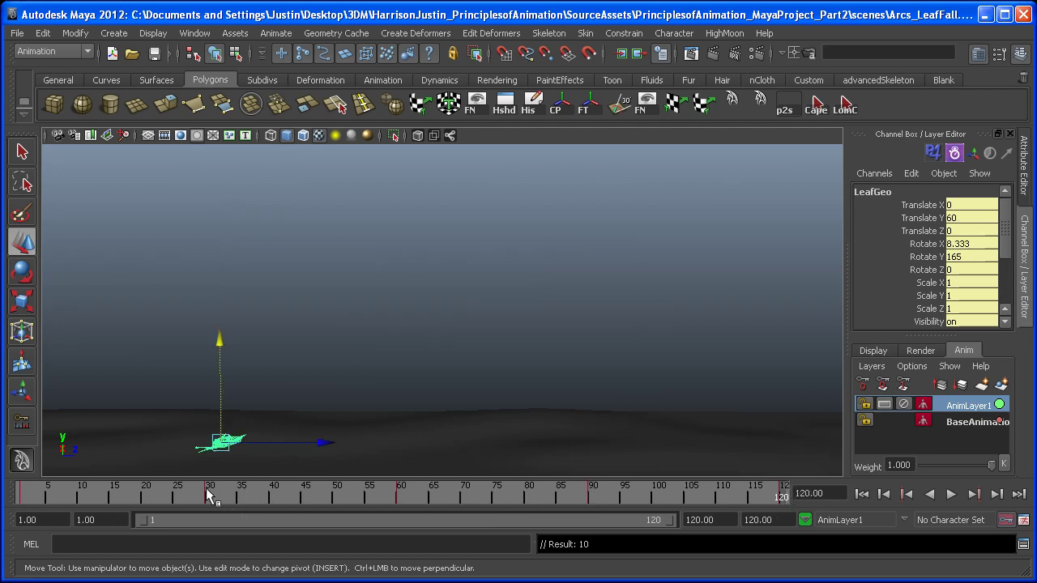
# Lower the leaf at frame 13 on the animation layer to a Translate Y of about 136.6
pyautogui.hotkey('alt', 'v')
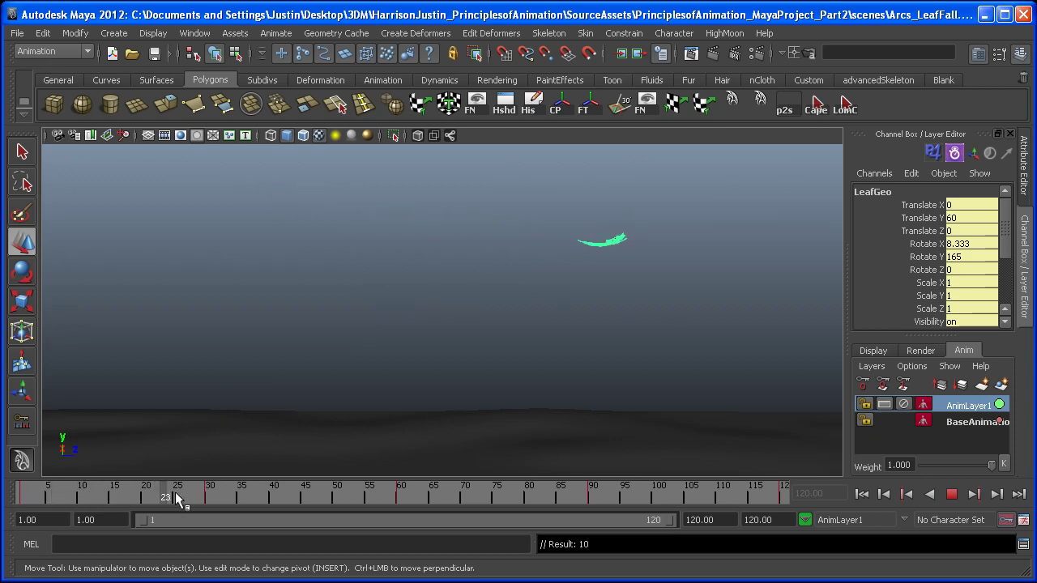
pyautogui.moveTo(176, 497)
pyautogui.mouseDown()
pyautogui.moveTo(220, 499)
pyautogui.moveTo(17, 495)
pyautogui.mouseUp()
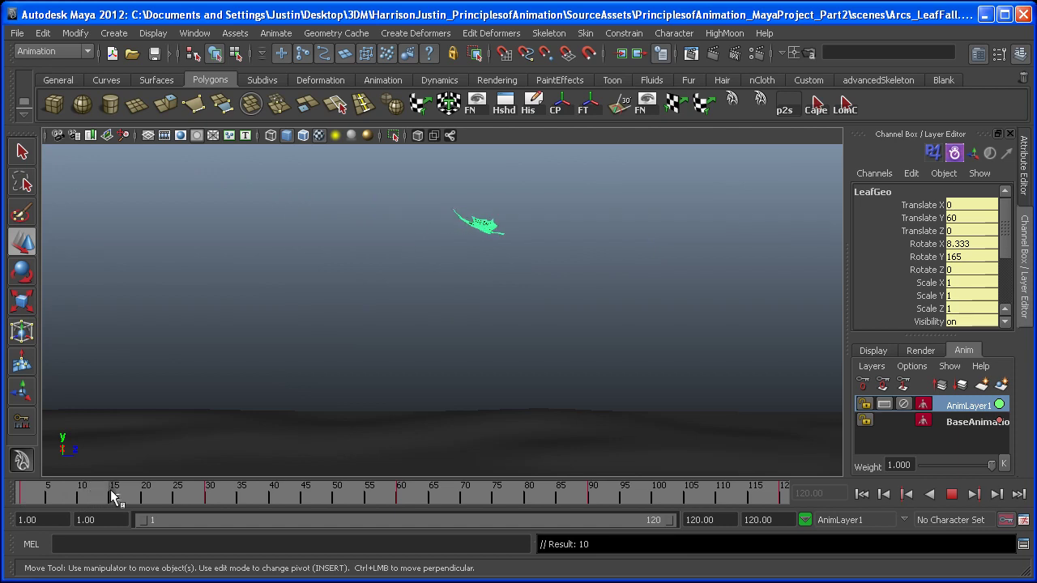
pyautogui.click(210, 497)
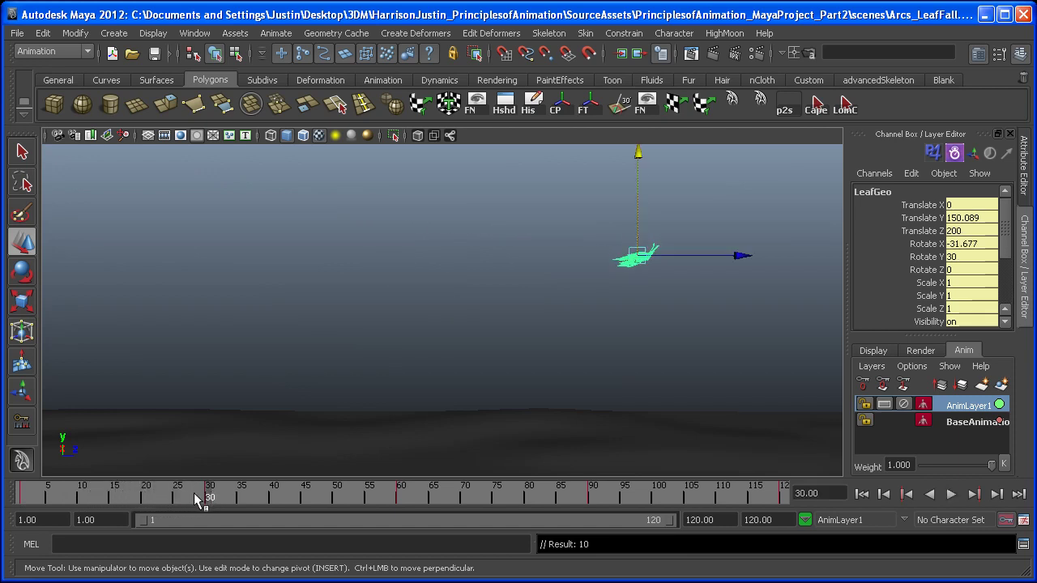
pyautogui.moveTo(193, 494); pyautogui.dragTo(102, 495)
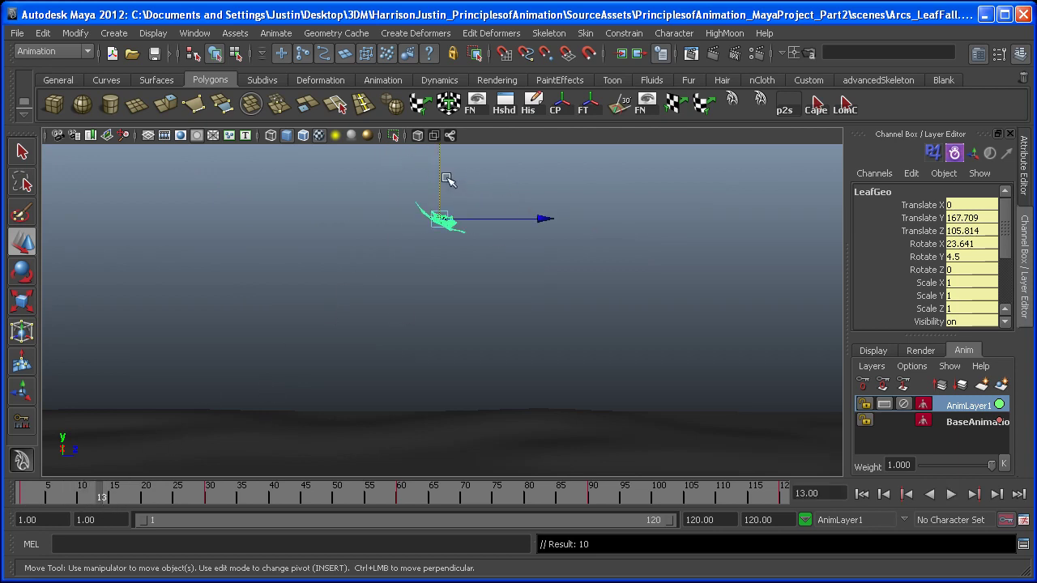
pyautogui.moveTo(440, 170); pyautogui.dragTo(438, 236)
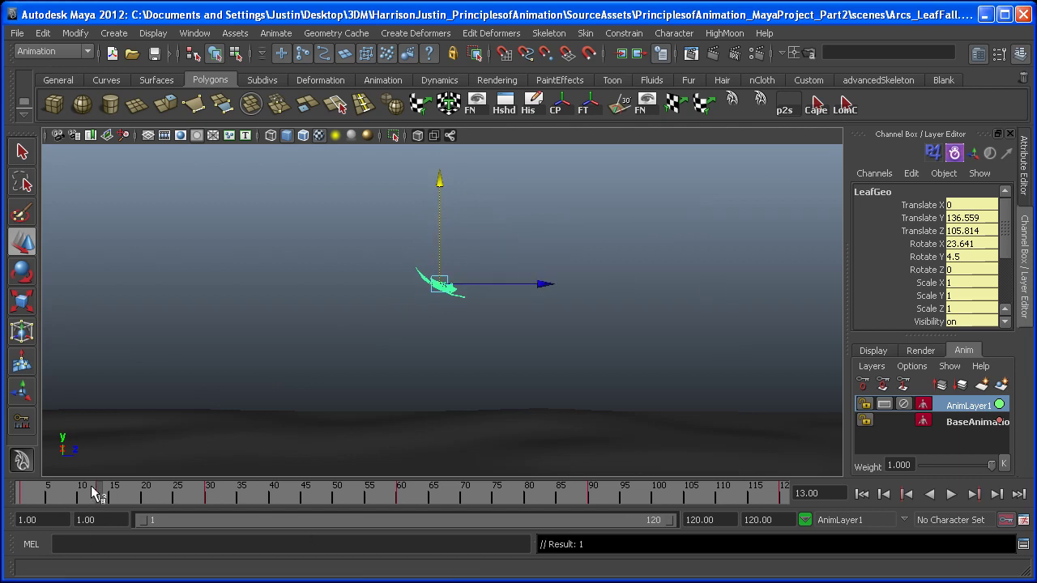
# Lower the leaf at frame 43 on the animation layer to a Translate Y of about 104.6
pyautogui.hotkey('alt', 'v')
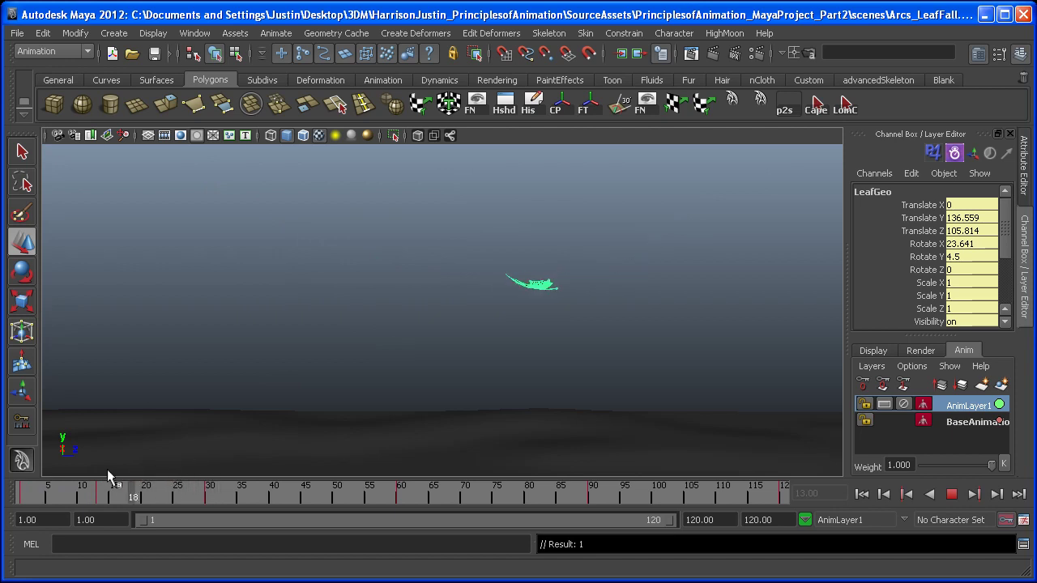
pyautogui.moveTo(127, 476); pyautogui.dragTo(290, 504)
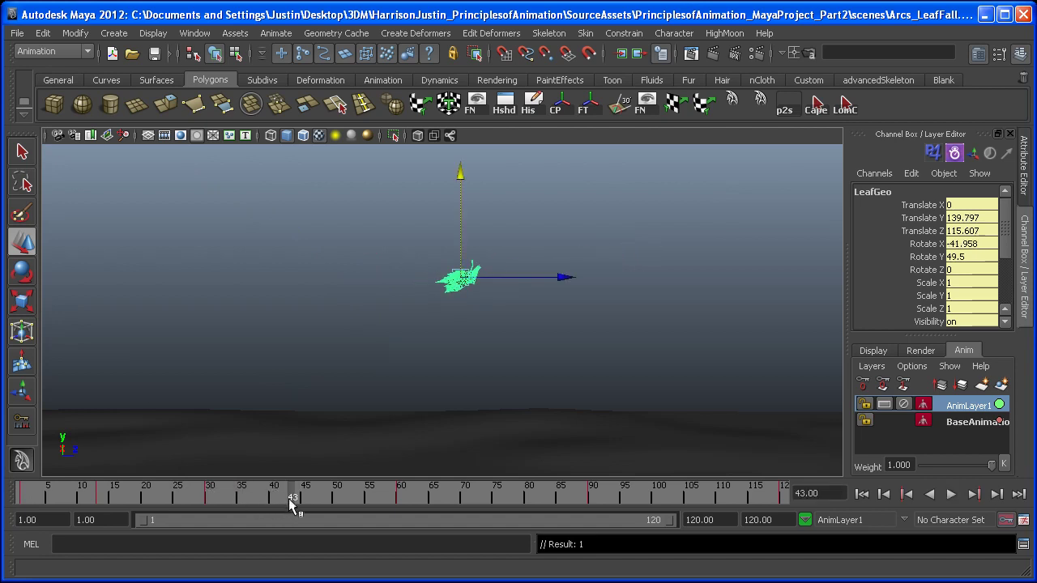
pyautogui.moveTo(461, 222); pyautogui.dragTo(462, 288)
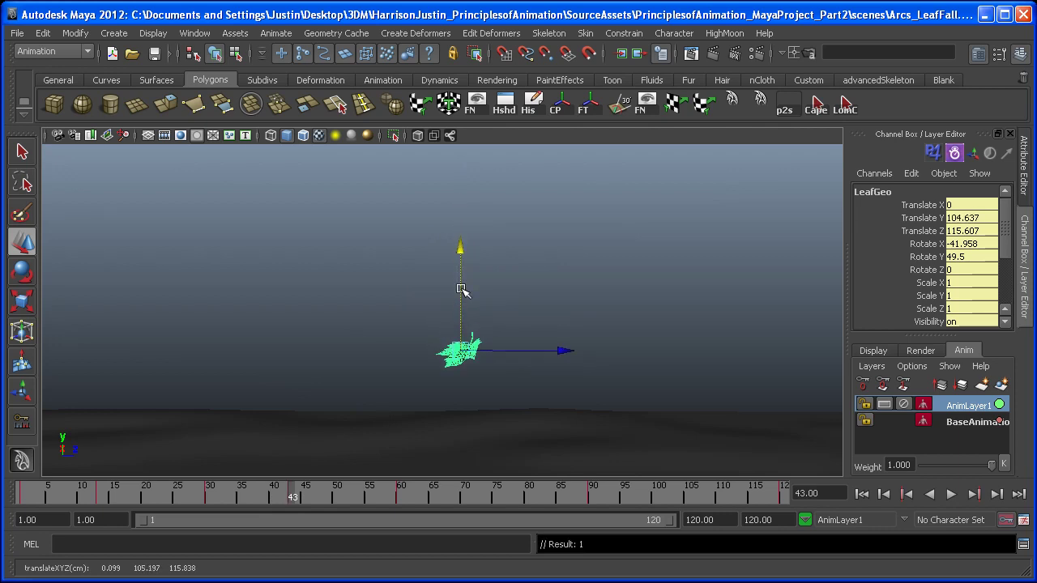
# Lower the leaf at frame 73 on the animation layer to a Translate Y of about 75.7
pyautogui.hotkey('alt', 'v')
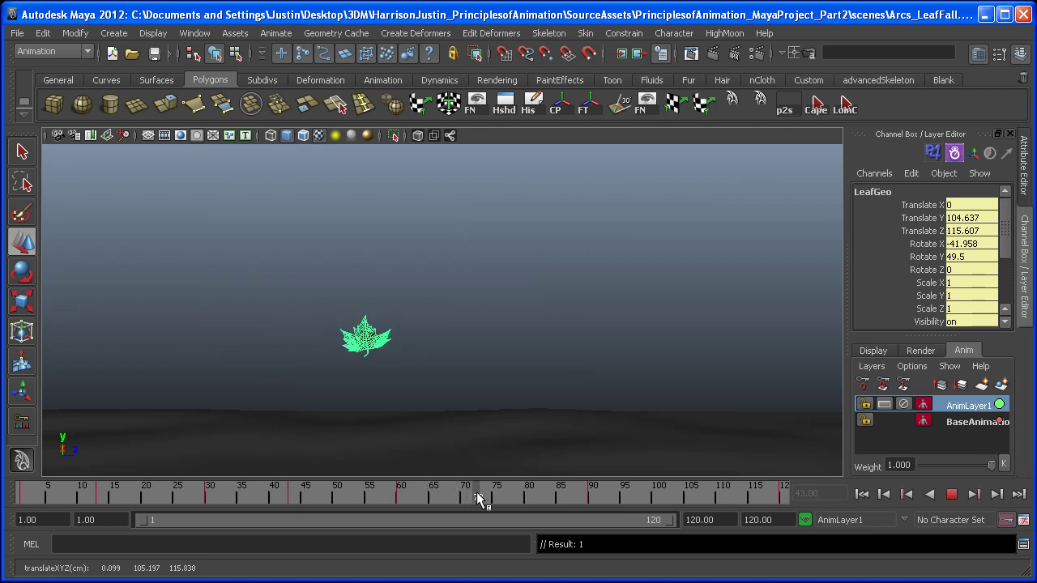
pyautogui.hotkey('alt', 'v')
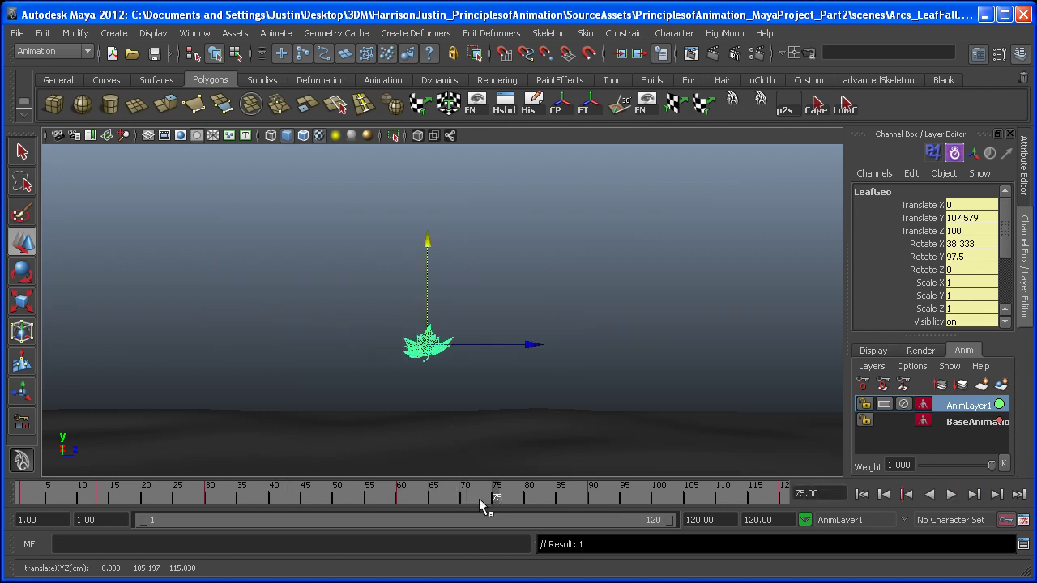
pyautogui.click(403, 492)
pyautogui.click(595, 494)
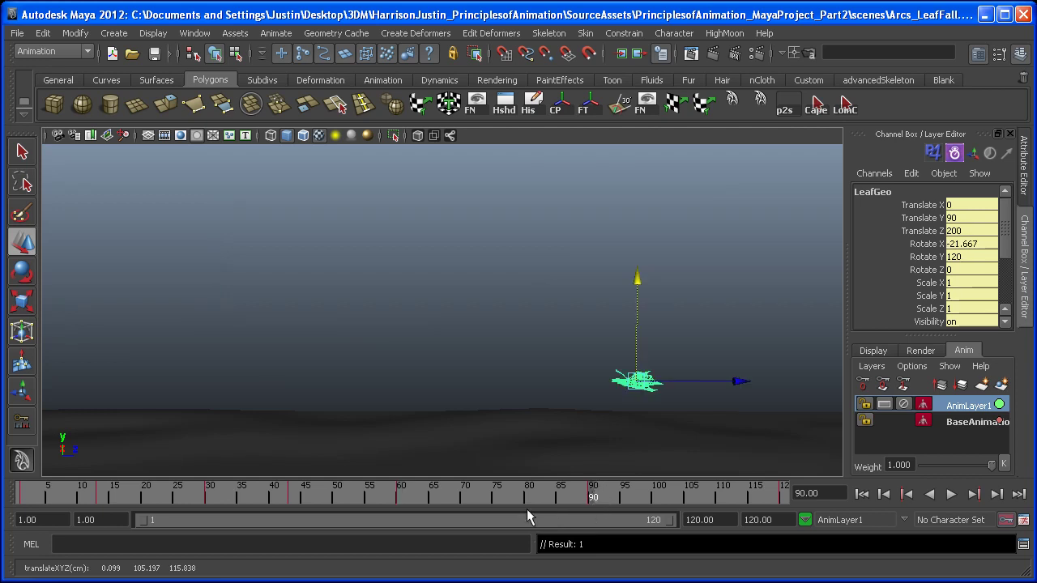
pyautogui.click(496, 493)
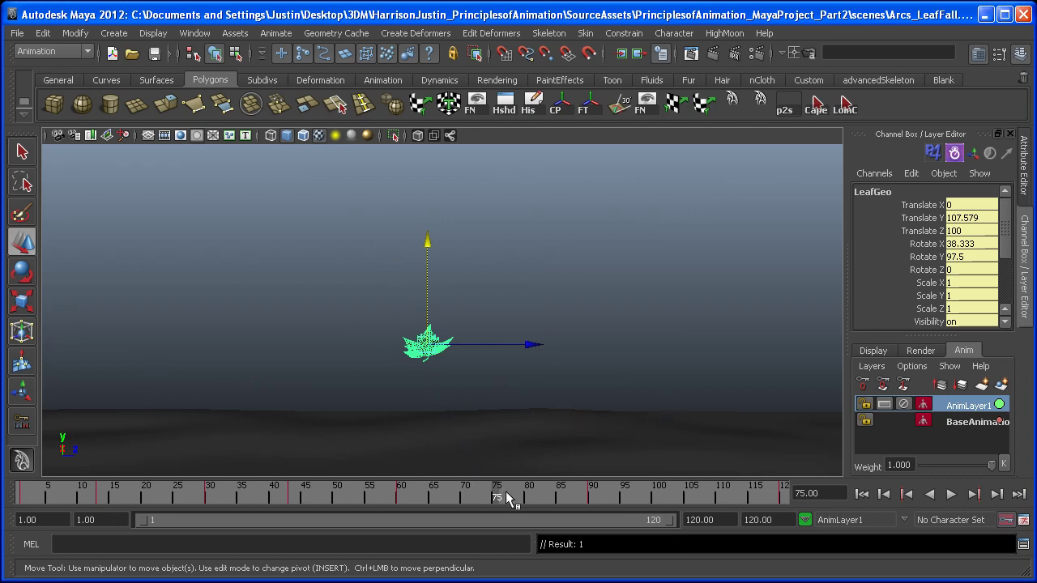
pyautogui.hotkey('alt', 'v')
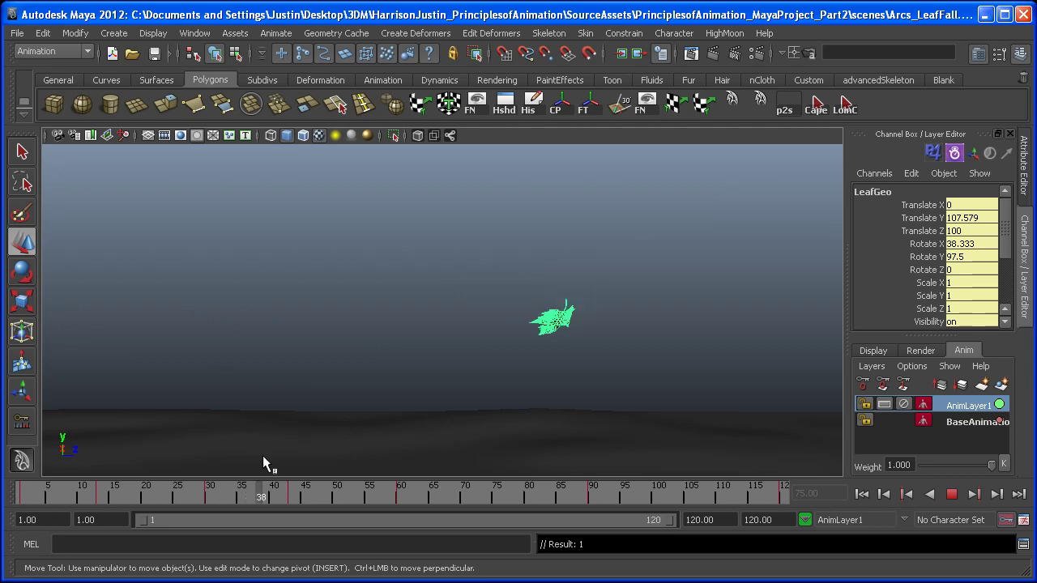
pyautogui.click(483, 499)
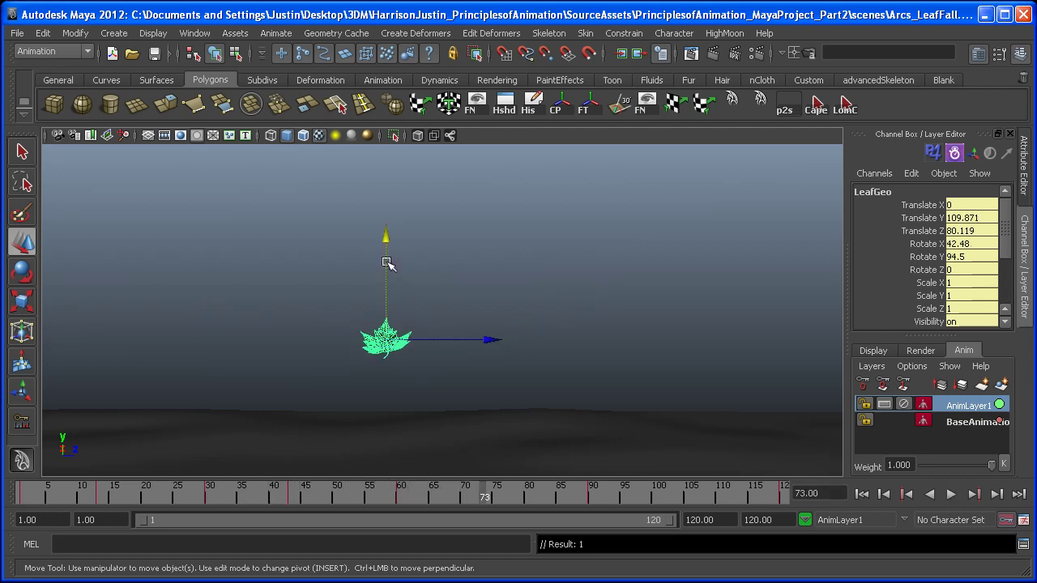
pyautogui.moveTo(386, 263); pyautogui.dragTo(387, 315)
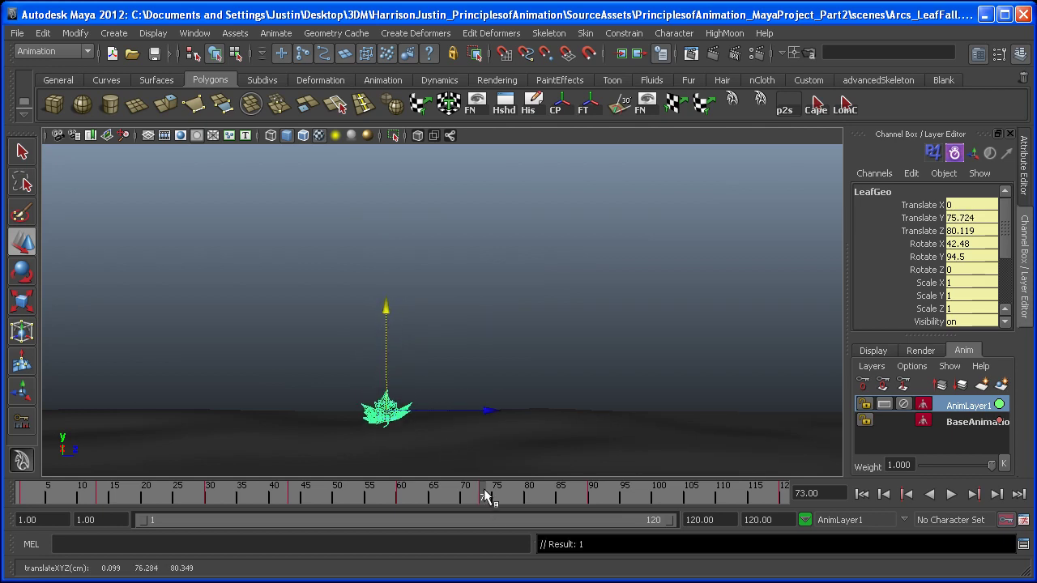
# Lower the leaf at frame 103 on the animation layer to a Translate Y of about 55.3
pyautogui.hotkey('alt', 'v')
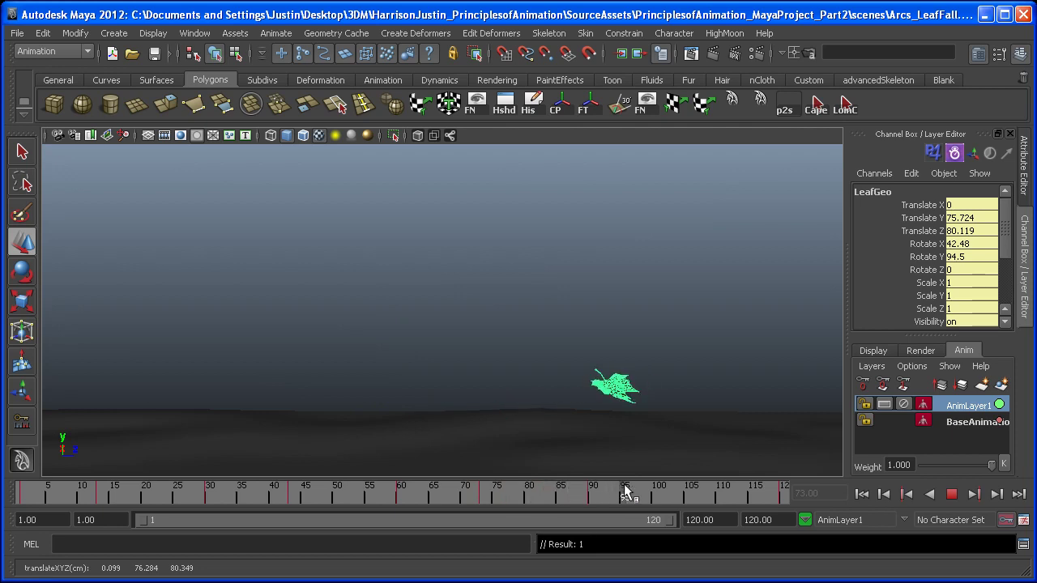
pyautogui.moveTo(624, 485); pyautogui.dragTo(673, 498)
pyautogui.moveTo(514, 319); pyautogui.dragTo(513, 370)
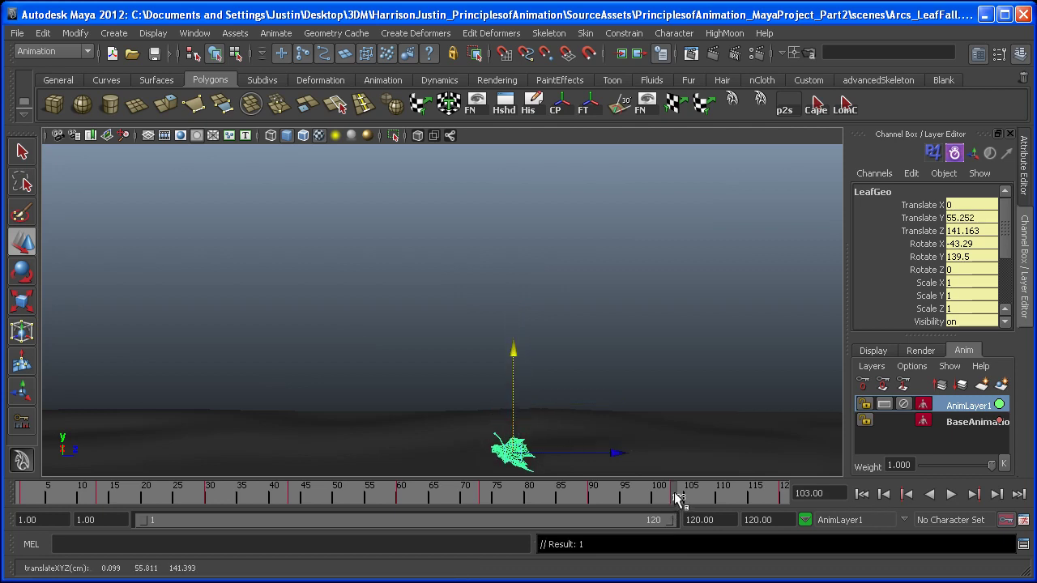
# Return to frame 1, mute AnimLayer1 and play back the leaf's original animation for comparison
pyautogui.moveTo(674, 493); pyautogui.dragTo(21, 492)
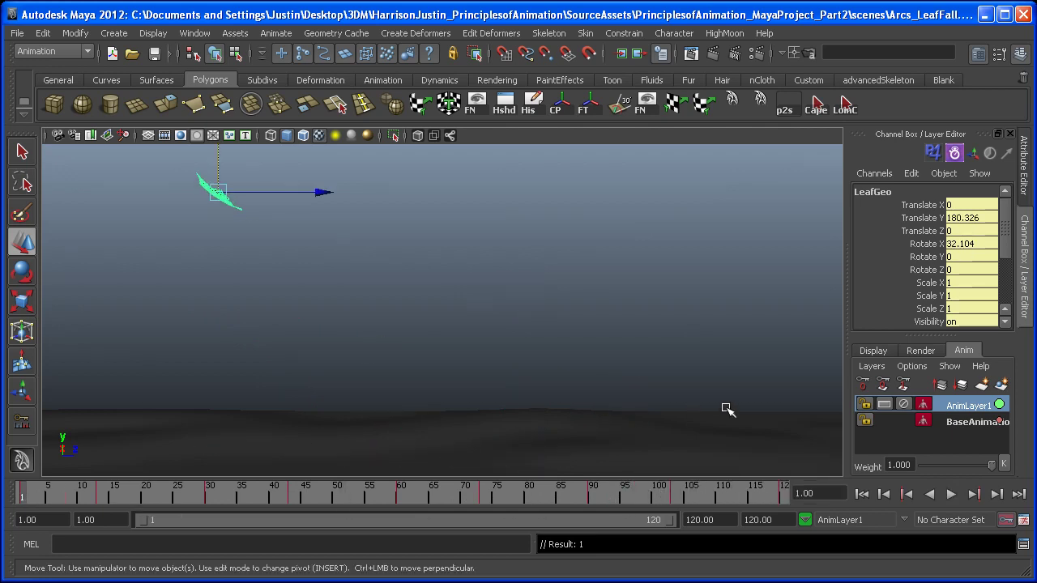
pyautogui.click(903, 403)
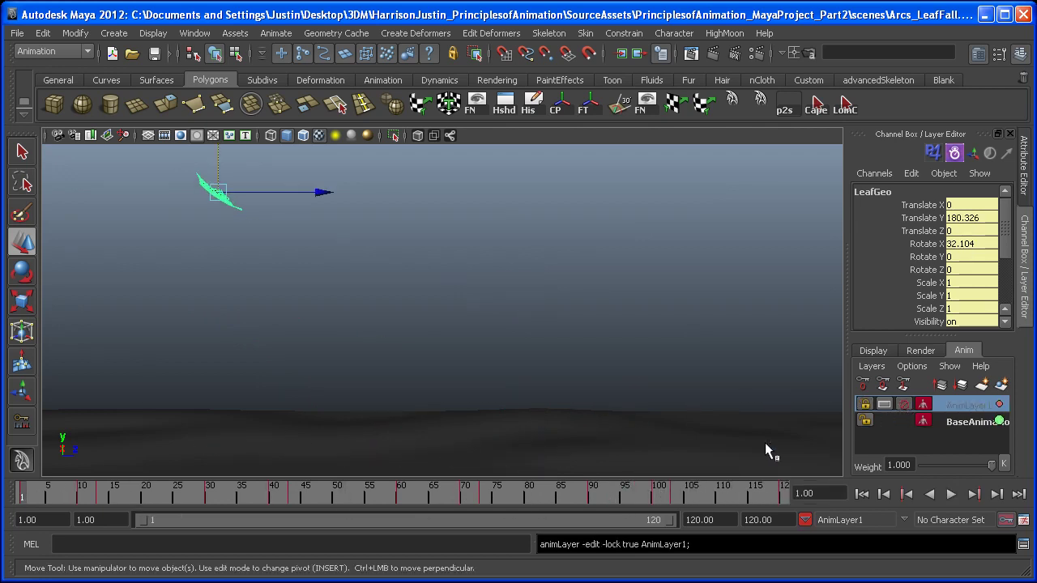
pyautogui.hotkey('alt', 'v')
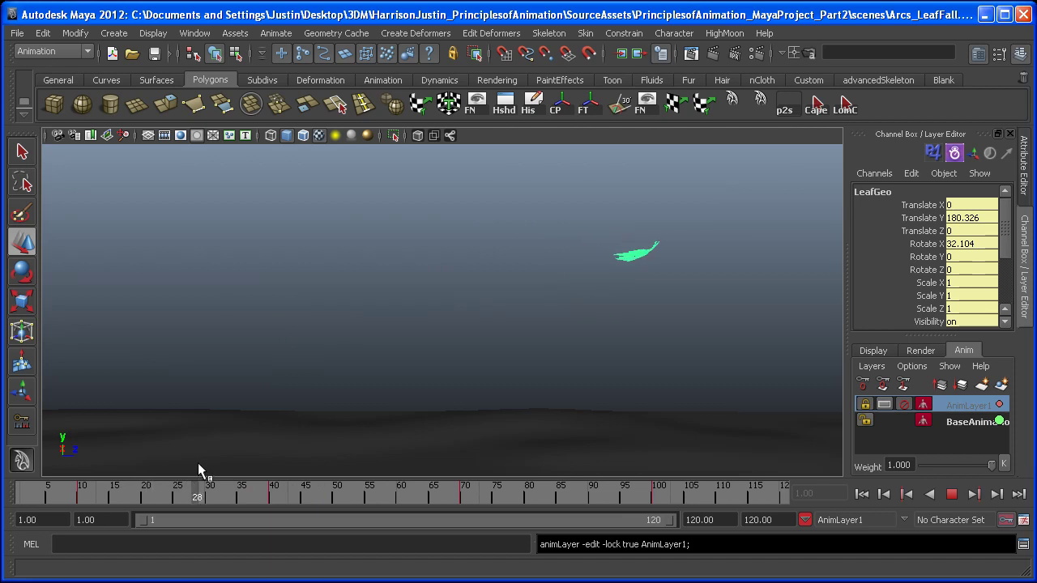
# Stop the comparison playback at frame 1, then unmute and unlock AnimLayer1
pyautogui.moveTo(247, 486); pyautogui.dragTo(470, 498)
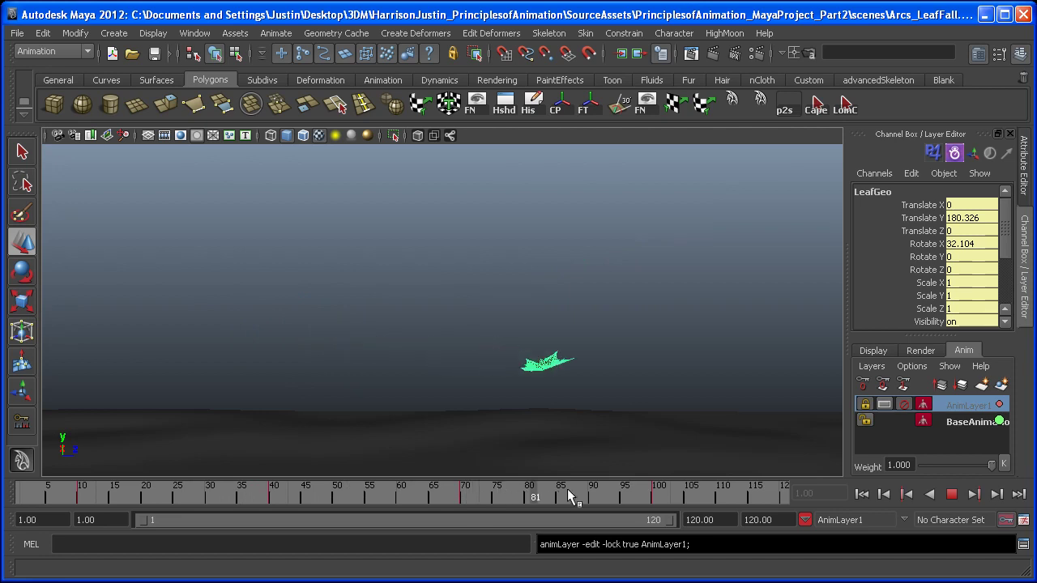
pyautogui.click(23, 493)
pyautogui.press('Escape')
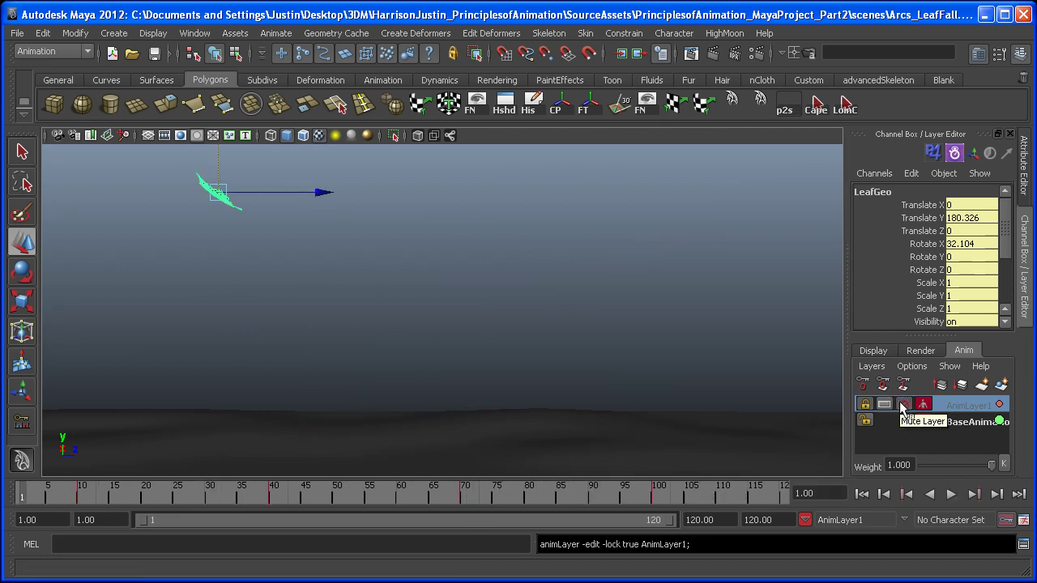
pyautogui.click(865, 404)
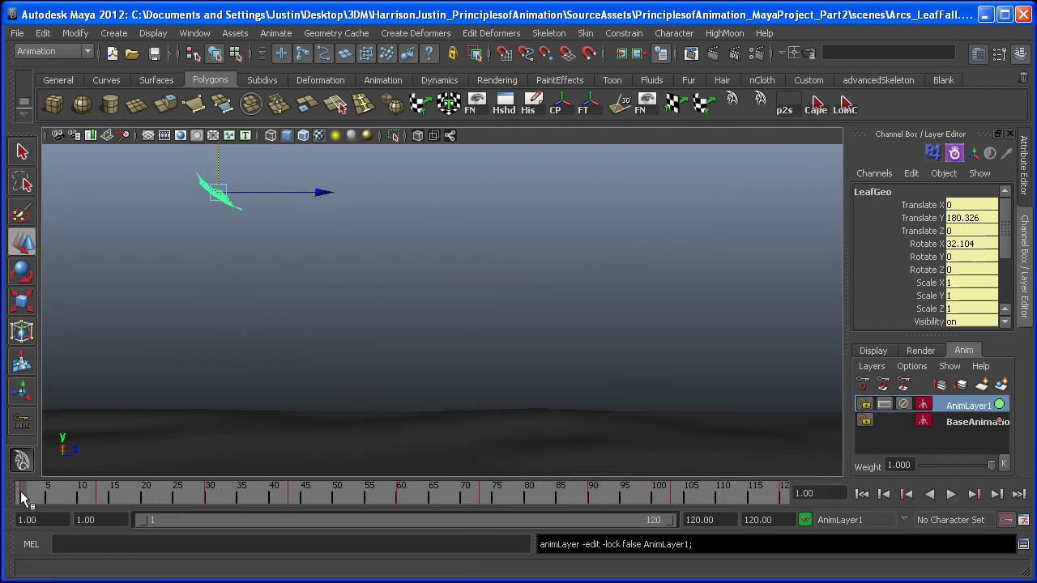
# Play back and scrub the leaf's fall with AnimLayer1 active to review the deeper arcs, returning to frame 1
pyautogui.hotkey('alt', 'v')
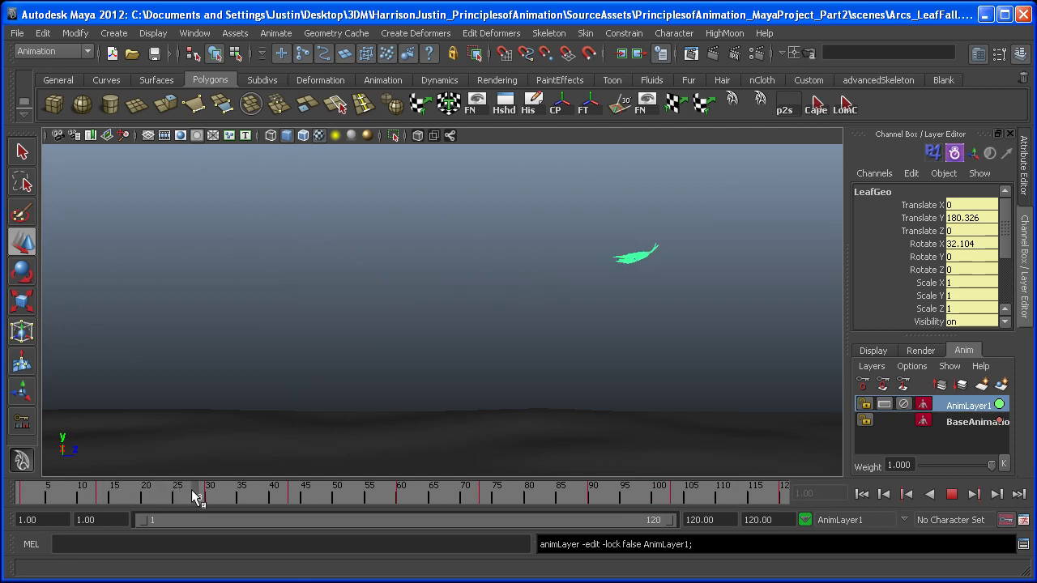
pyautogui.moveTo(195, 496); pyautogui.dragTo(326, 482)
pyautogui.moveTo(392, 467); pyautogui.dragTo(20, 486)
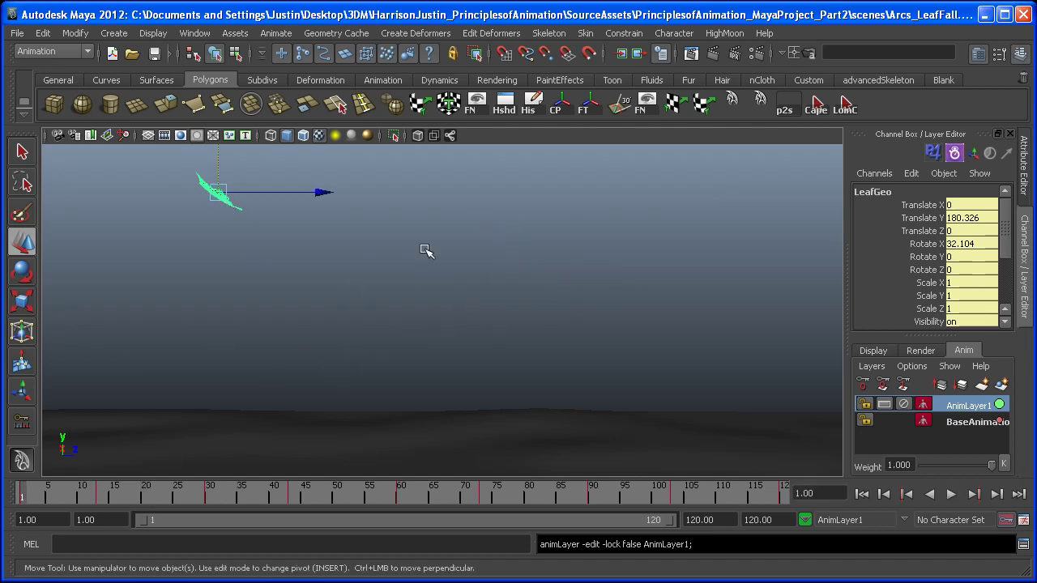
pyautogui.moveTo(24, 500)
pyautogui.mouseDown()
pyautogui.moveTo(232, 499)
pyautogui.moveTo(20, 496)
pyautogui.mouseUp()
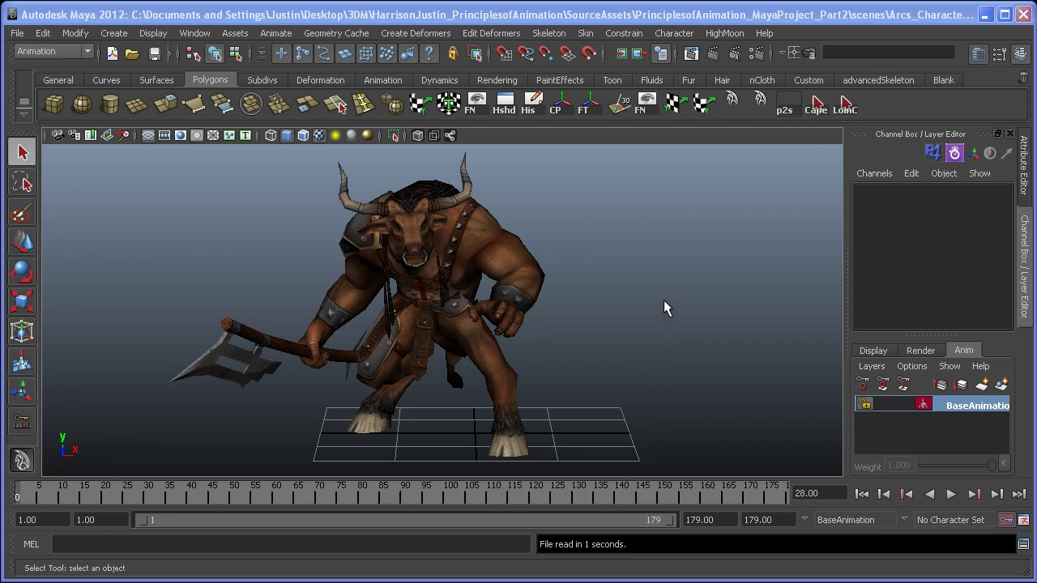
# Preview the minotaur's animation, stopping at frame 7, and display the rig's control curves in the viewport
pyautogui.hotkey('alt', 'v')
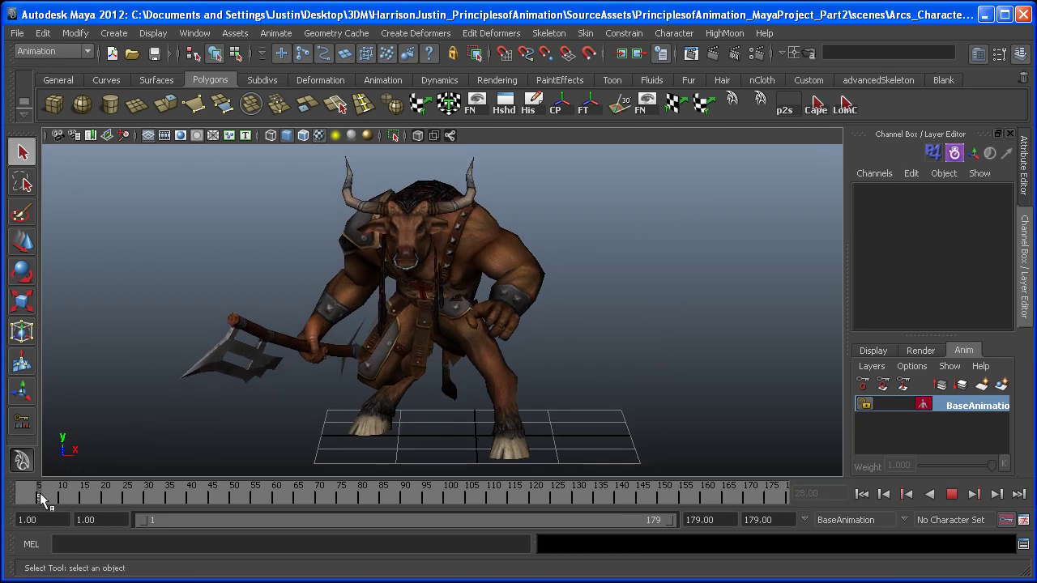
pyautogui.moveTo(164, 501); pyautogui.dragTo(47, 495)
pyautogui.press('space')
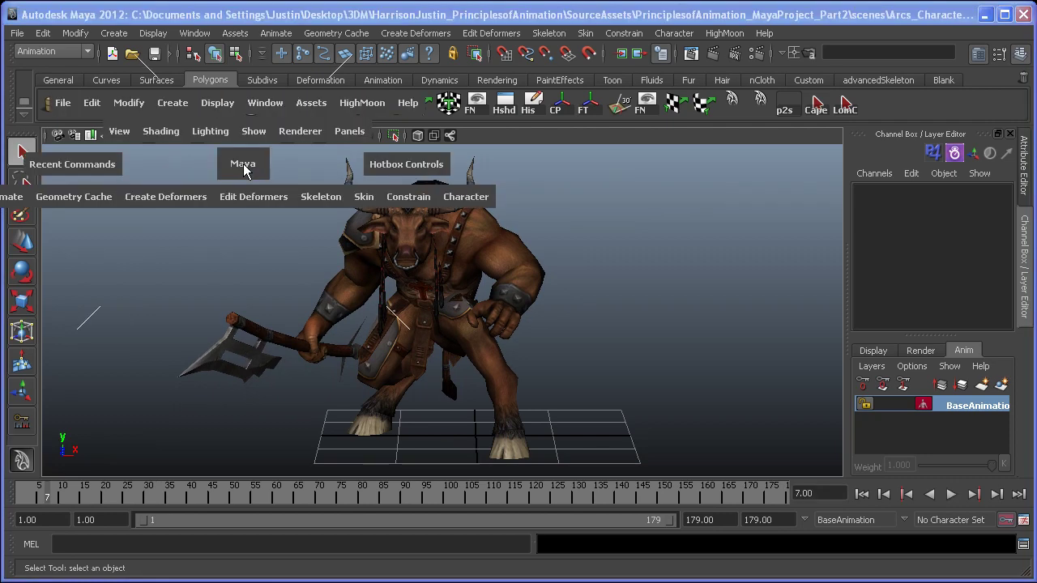
pyautogui.click(248, 159)
pyautogui.moveTo(249, 131); pyautogui.dragTo(276, 123)
pyautogui.keyDown('alt'); pyautogui.moveTo(304, 208); pyautogui.dragTo(308, 206, button='middle'); pyautogui.keyUp('alt')
pyautogui.keyDown('alt'); pyautogui.moveTo(308, 206); pyautogui.dragTo(516, 268, button='right'); pyautogui.keyUp('alt')
pyautogui.keyDown('alt'); pyautogui.moveTo(517, 267); pyautogui.dragTo(517, 371, button='middle'); pyautogui.keyUp('alt')
pyautogui.keyDown('alt'); pyautogui.moveTo(517, 371); pyautogui.dragTo(463, 328, button='right'); pyautogui.keyUp('alt')
pyautogui.keyDown('alt'); pyautogui.moveTo(463, 327); pyautogui.dragTo(463, 312); pyautogui.keyUp('alt')
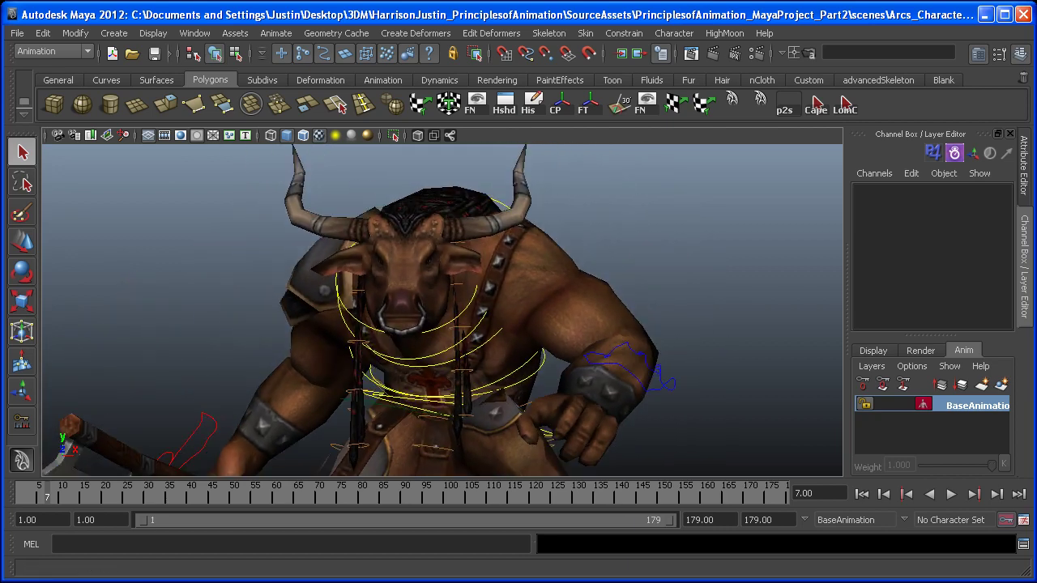
# Play back the minotaur's head motion, stop at frame 21 and select Head_Ctrl together with Neck_Ctrl
pyautogui.hotkey('alt', 'v')
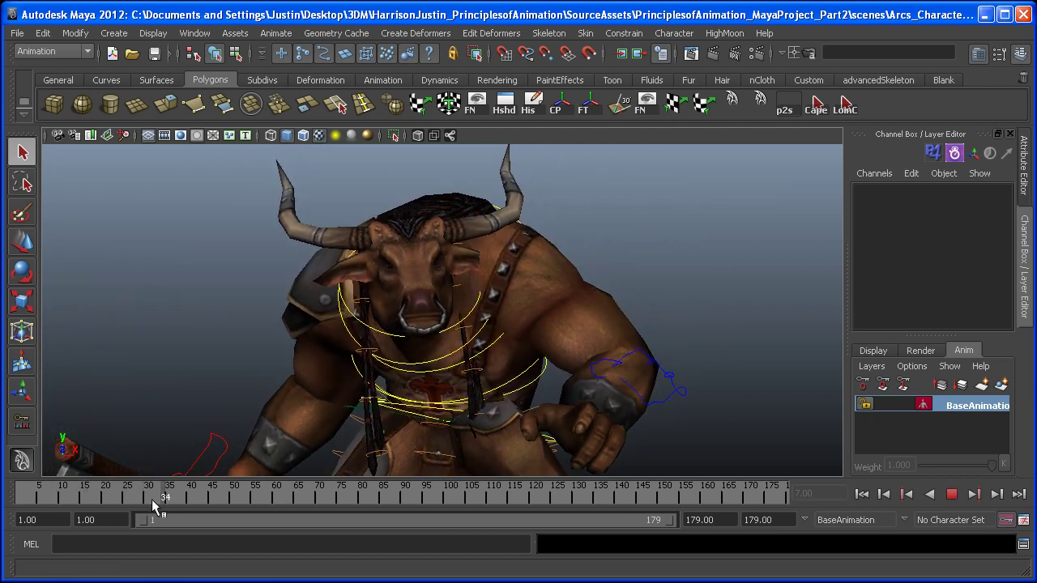
pyautogui.moveTo(140, 500); pyautogui.dragTo(85, 502)
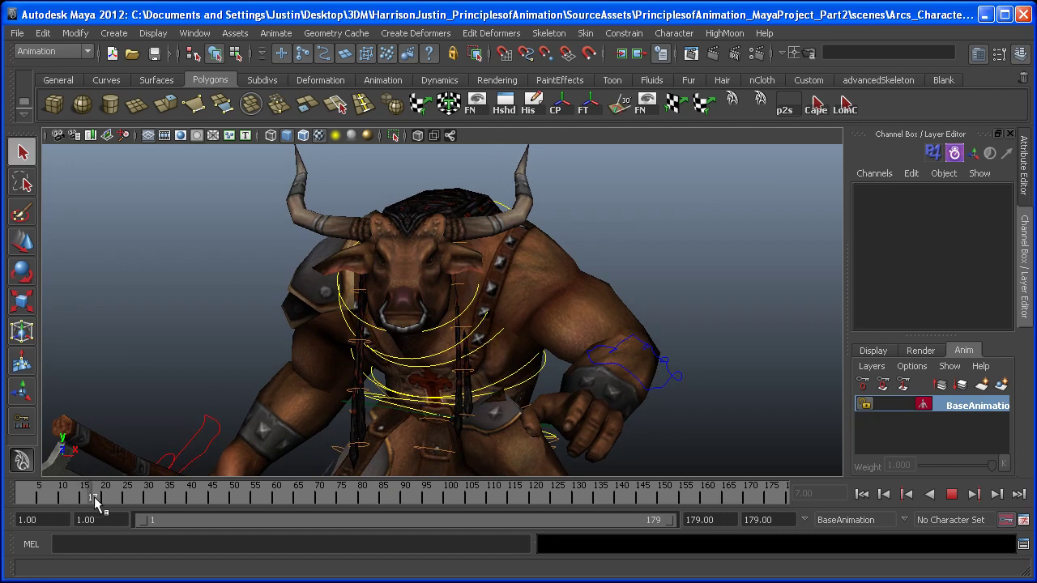
pyautogui.hotkey('alt', 'v')
pyautogui.click(356, 324)
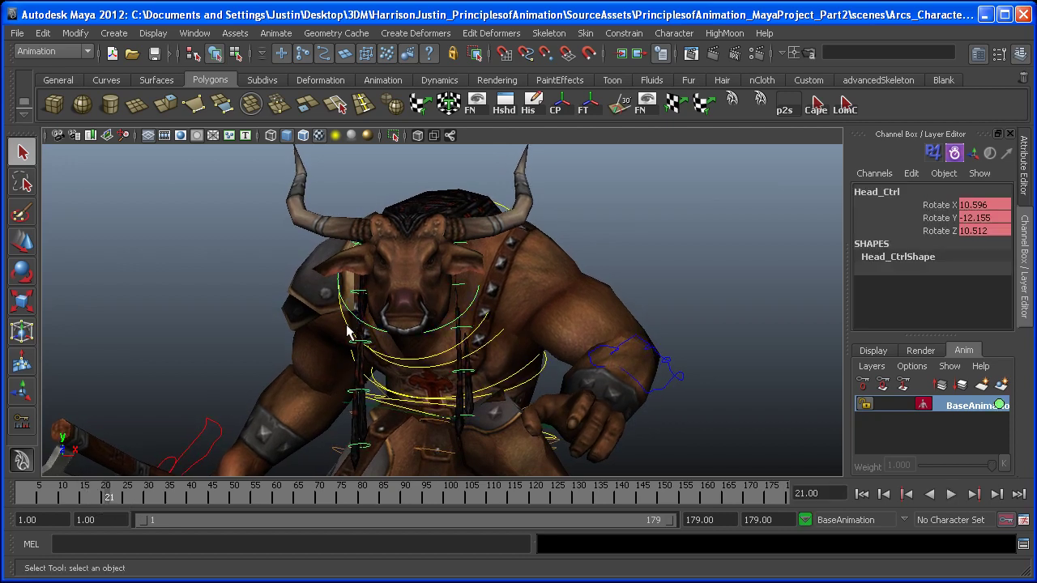
pyautogui.click(352, 343)
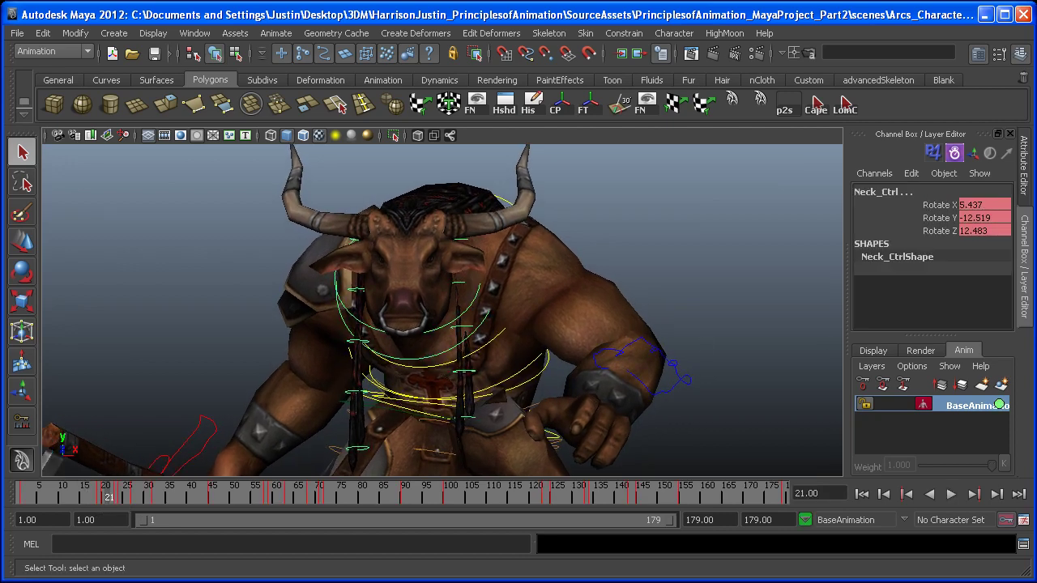
# Play the animation with the head and neck controls selected, and scrub back to frame 17
pyautogui.click(340, 493)
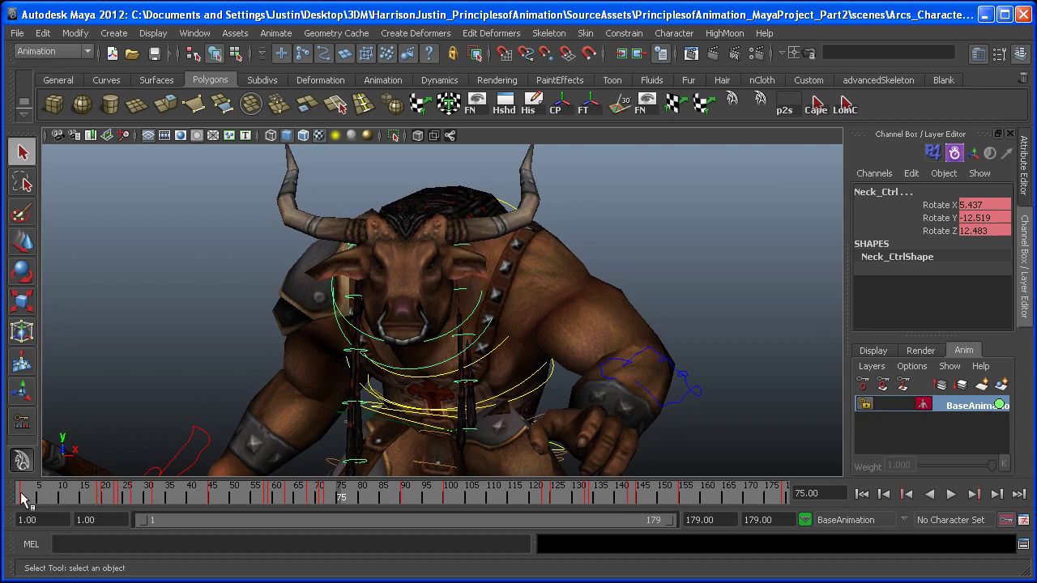
pyautogui.hotkey('alt', 'v')
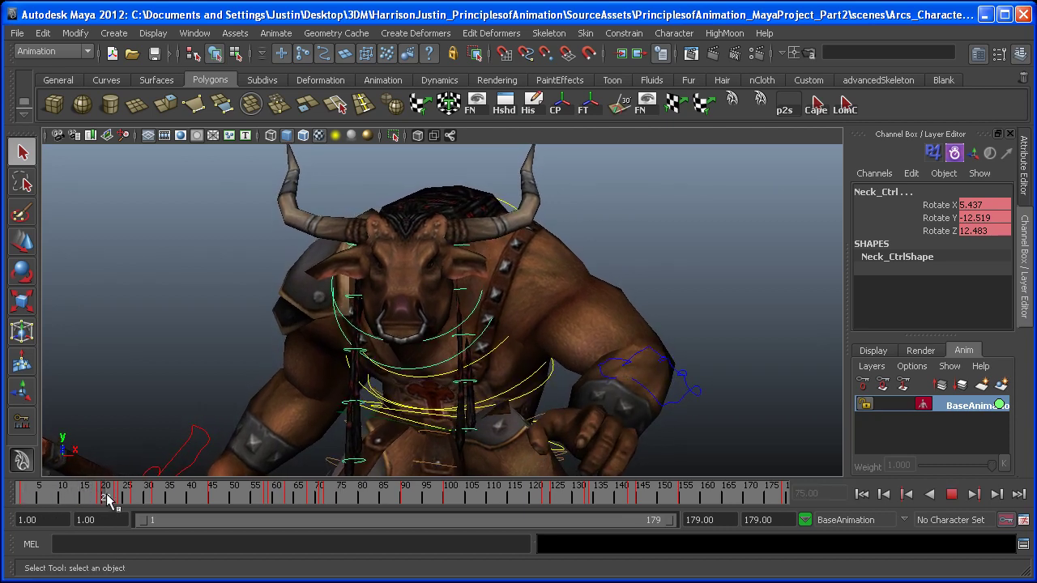
pyautogui.moveTo(108, 499)
pyautogui.mouseDown()
pyautogui.moveTo(154, 498)
pyautogui.moveTo(30, 497)
pyautogui.moveTo(91, 501)
pyautogui.mouseUp()
# Examine the minotaur's head and upper body pose at frame 17 from the side and the front
pyautogui.keyDown('alt'); pyautogui.moveTo(405, 292); pyautogui.dragTo(634, 350); pyautogui.keyUp('alt')
pyautogui.keyDown('alt'); pyautogui.moveTo(633, 350); pyautogui.dragTo(439, 342, button='right'); pyautogui.keyUp('alt')
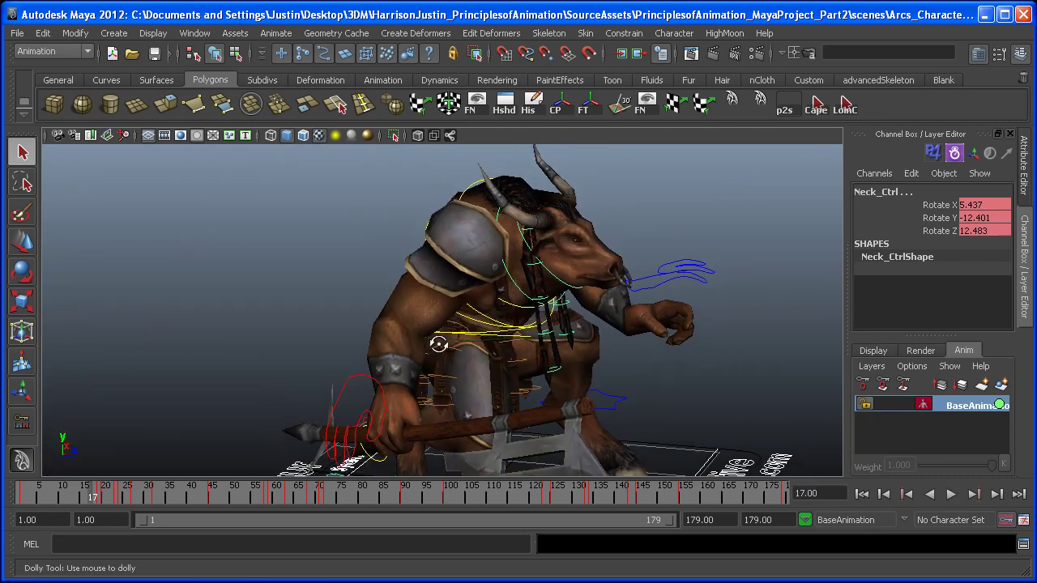
pyautogui.keyDown('alt'); pyautogui.moveTo(440, 342); pyautogui.dragTo(397, 351); pyautogui.keyUp('alt')
pyautogui.keyDown('alt'); pyautogui.moveTo(398, 352); pyautogui.dragTo(550, 291, button='right'); pyautogui.keyUp('alt')
pyautogui.keyDown('alt'); pyautogui.moveTo(550, 291); pyautogui.dragTo(556, 361, button='middle'); pyautogui.keyUp('alt')
pyautogui.keyDown('alt'); pyautogui.moveTo(556, 362); pyautogui.dragTo(392, 330, button='right'); pyautogui.keyUp('alt')
pyautogui.keyDown('alt'); pyautogui.moveTo(392, 329); pyautogui.dragTo(306, 381, button='middle'); pyautogui.keyUp('alt')
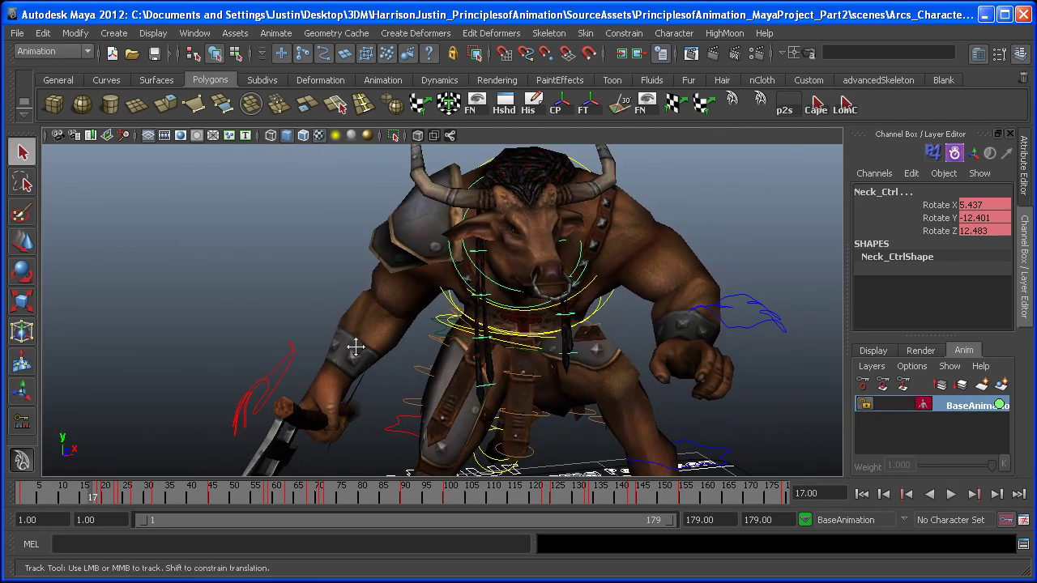
pyautogui.keyDown('alt'); pyautogui.moveTo(231, 372); pyautogui.dragTo(259, 375); pyautogui.keyUp('alt')
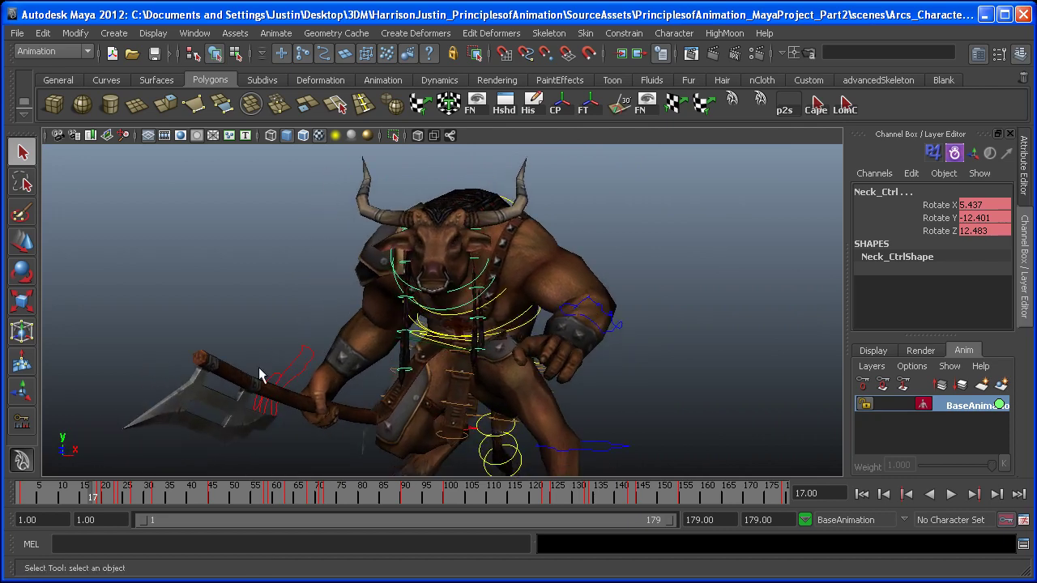
pyautogui.keyDown('alt'); pyautogui.moveTo(292, 370); pyautogui.dragTo(262, 389, button='middle'); pyautogui.keyUp('alt')
pyautogui.keyDown('alt'); pyautogui.moveTo(262, 389); pyautogui.dragTo(314, 377, button='right'); pyautogui.keyUp('alt')
pyautogui.keyDown('alt'); pyautogui.moveTo(315, 377); pyautogui.dragTo(329, 387); pyautogui.keyUp('alt')
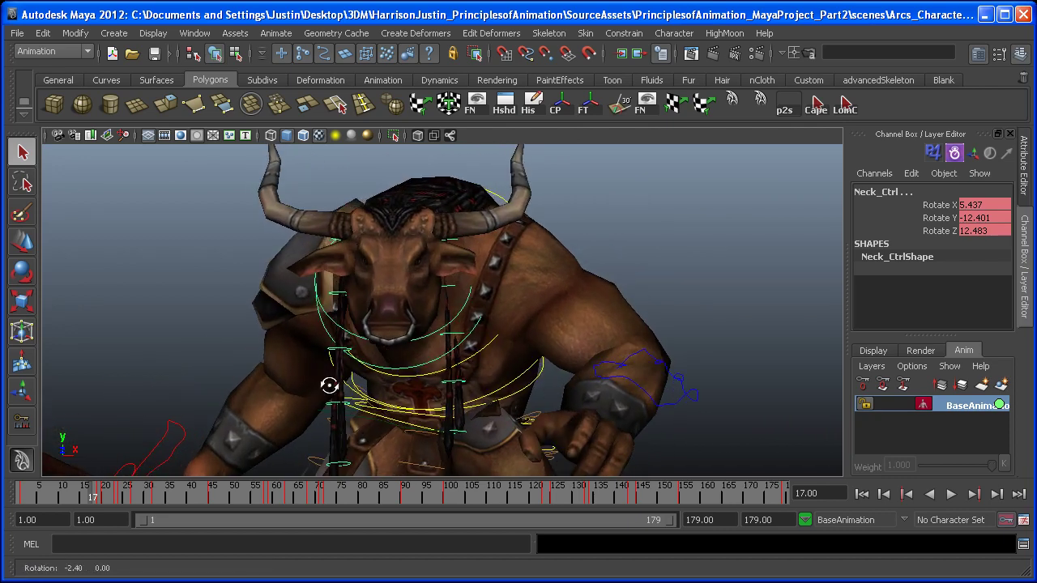
pyautogui.keyDown('alt'); pyautogui.moveTo(329, 387); pyautogui.dragTo(440, 405, button='right'); pyautogui.keyUp('alt')
pyautogui.keyDown('alt'); pyautogui.moveTo(441, 405); pyautogui.dragTo(437, 405, button='middle'); pyautogui.keyUp('alt')
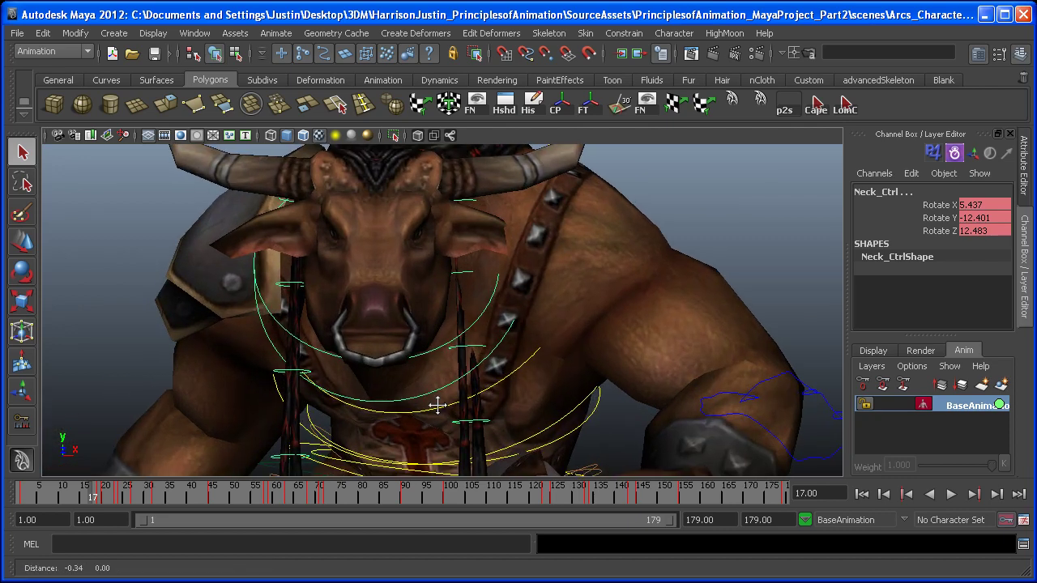
pyautogui.keyDown('alt'); pyautogui.moveTo(437, 405); pyautogui.dragTo(335, 411, button='right'); pyautogui.keyUp('alt')
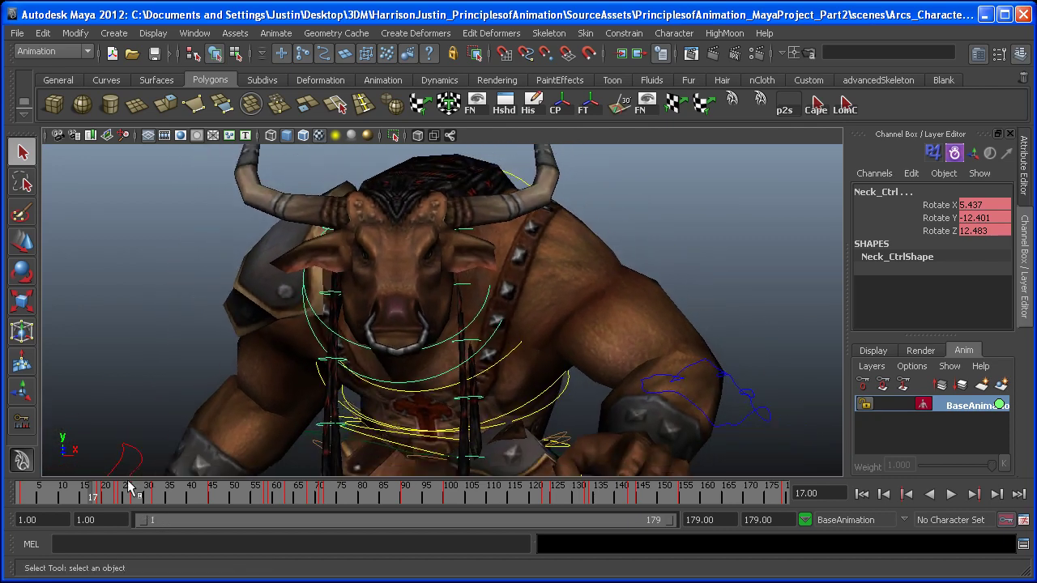
# Play back the minotaur's head turn, pausing at frame 24 to study its low point and ending at frame 14
pyautogui.hotkey('alt', 'v')
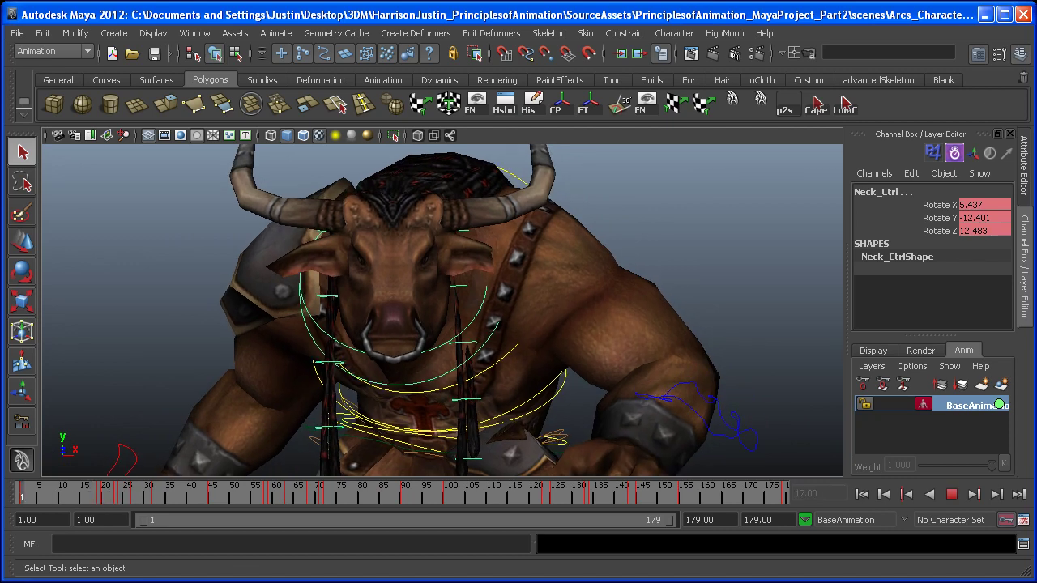
pyautogui.click(122, 501)
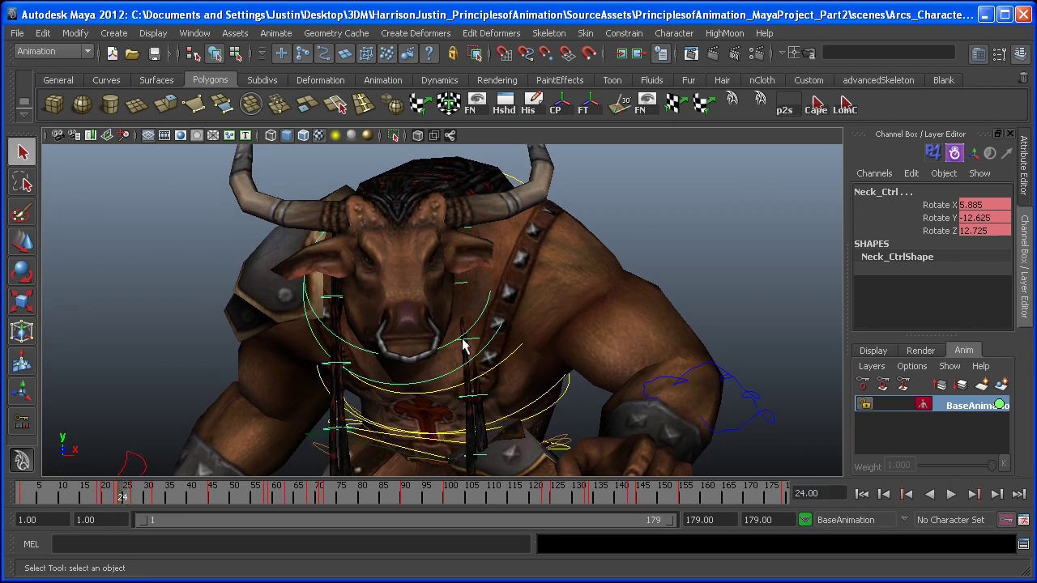
pyautogui.hotkey('alt', 'v')
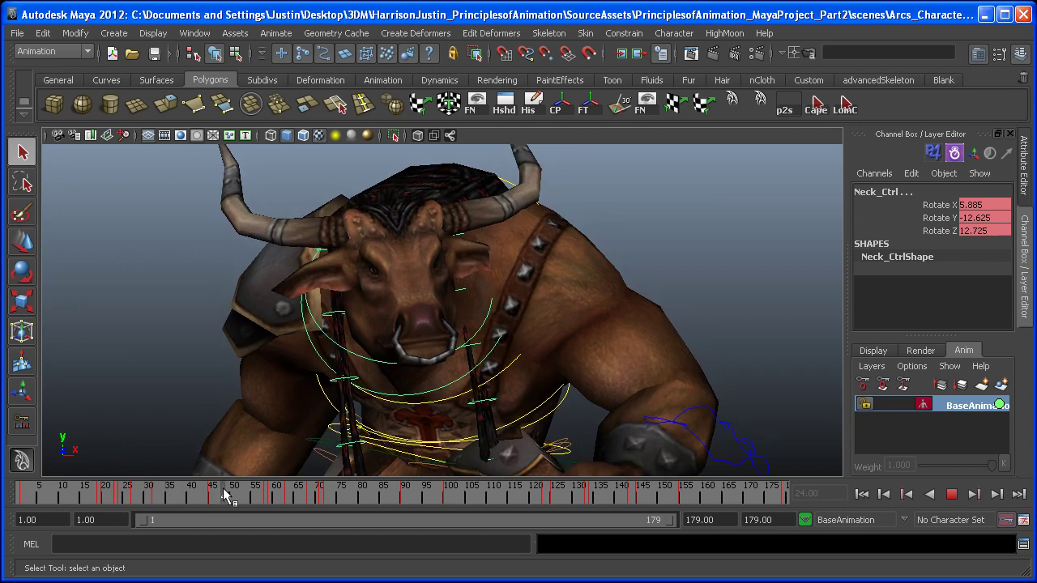
pyautogui.hotkey('alt', 'v')
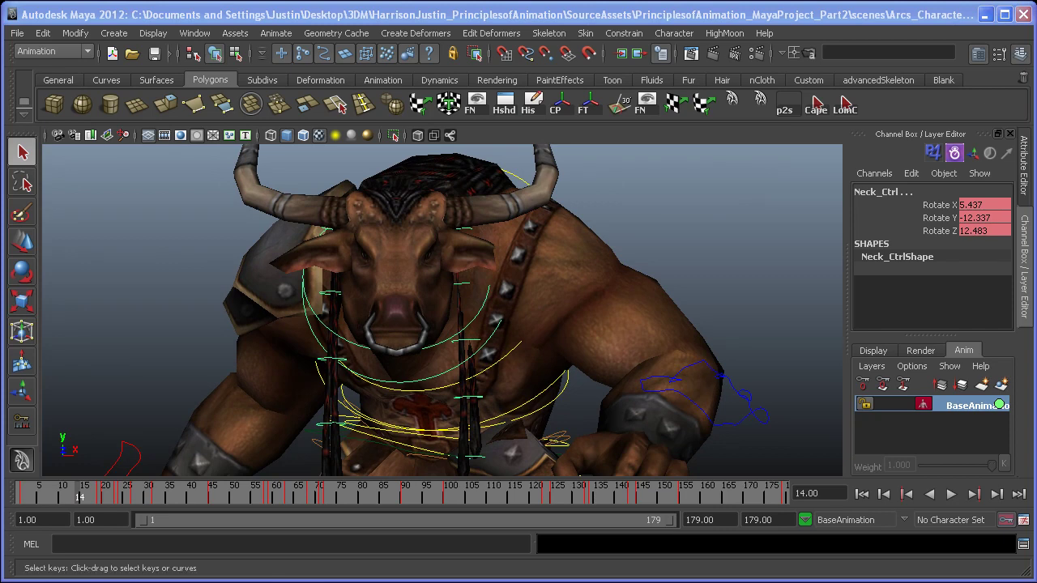
# Show the Rotate Y curves of Head_Ctrl and Neck_Ctrl in the Graph Editor, keeping the character's head in view below it
pyautogui.moveTo(1, 356); pyautogui.dragTo(387, 167)
pyautogui.moveTo(558, 236); pyautogui.dragTo(1010, 258)
pyautogui.moveTo(598, 163); pyautogui.dragTo(503, 39)
pyautogui.moveTo(492, 434)
pyautogui.keyDown('alt'); pyautogui.mouseDown(button='middle')
pyautogui.moveTo(500, 444)
pyautogui.moveTo(407, 430)
pyautogui.moveTo(504, 434)
pyautogui.mouseUp(button='middle'); pyautogui.keyUp('alt')
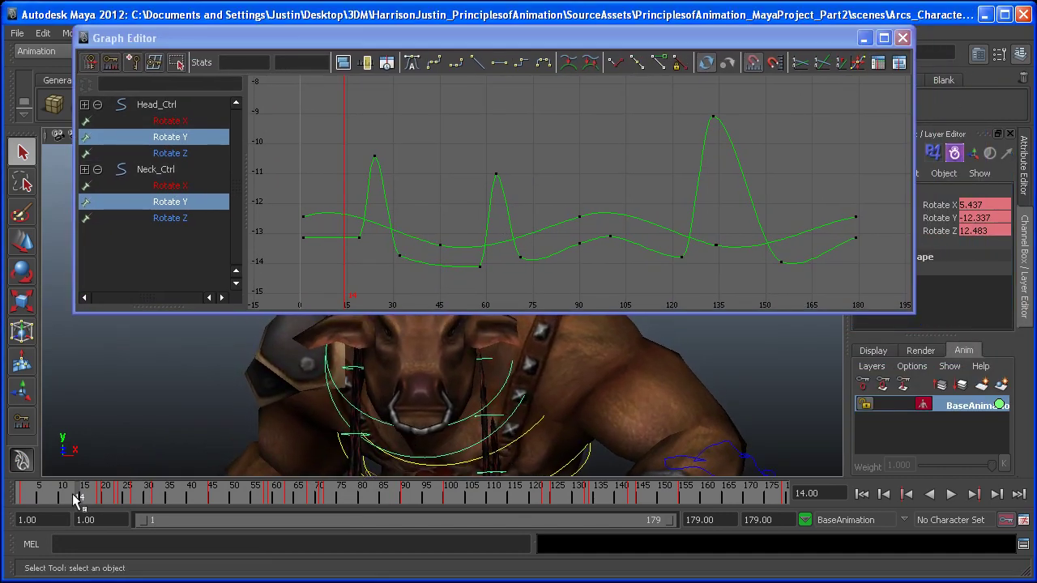
# Examine Head_Ctrl's Rotate Y key at frame 24 and scrub the head turn up to frame 40
pyautogui.moveTo(76, 498); pyautogui.dragTo(122, 495)
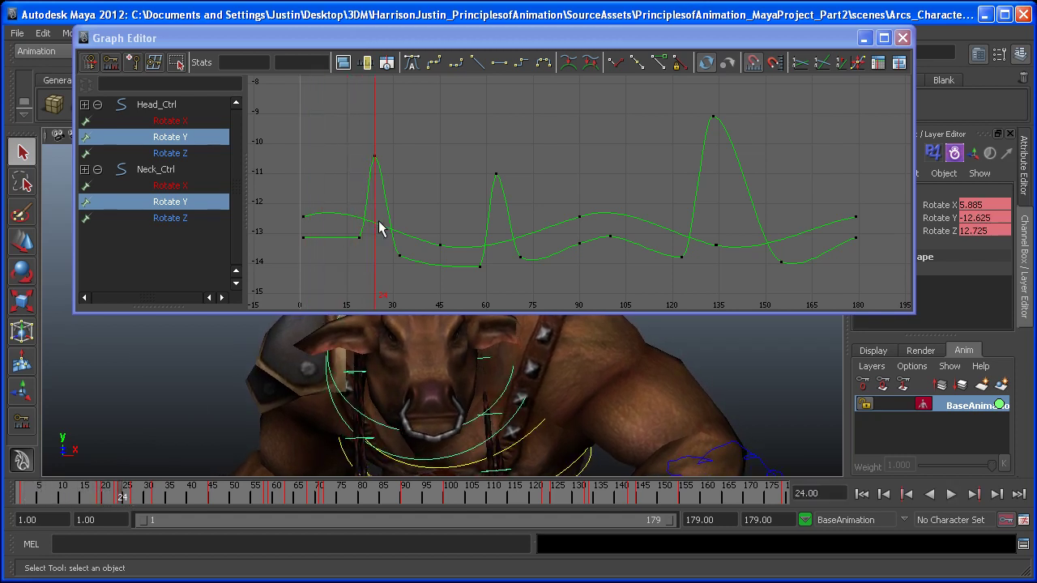
pyautogui.moveTo(429, 128); pyautogui.dragTo(339, 183)
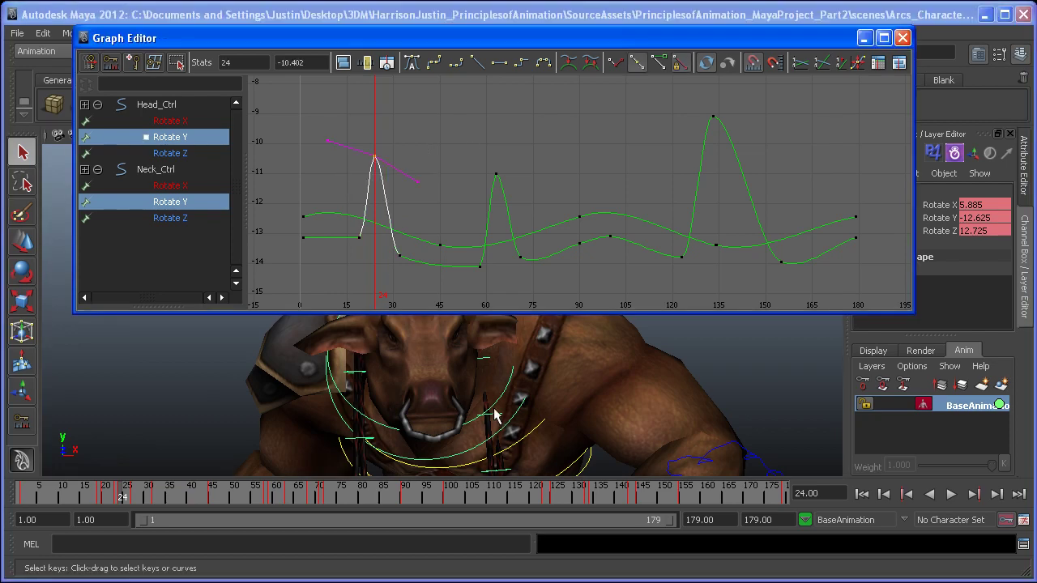
pyautogui.press('e')
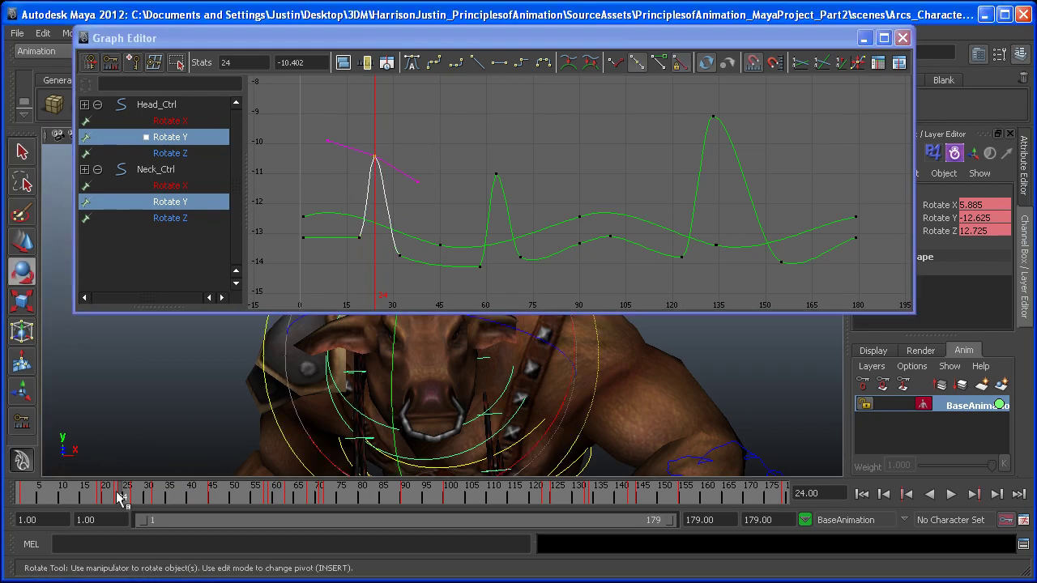
pyautogui.moveTo(120, 497); pyautogui.dragTo(142, 498)
pyautogui.moveTo(158, 498)
pyautogui.mouseDown()
pyautogui.moveTo(171, 497)
pyautogui.moveTo(77, 497)
pyautogui.moveTo(192, 496)
pyautogui.mouseUp()
# Try deleting Head_Ctrl's three peak Rotate Y keys, scrub the resulting head motion and undo the deletion
pyautogui.moveTo(749, 110); pyautogui.dragTo(571, 189)
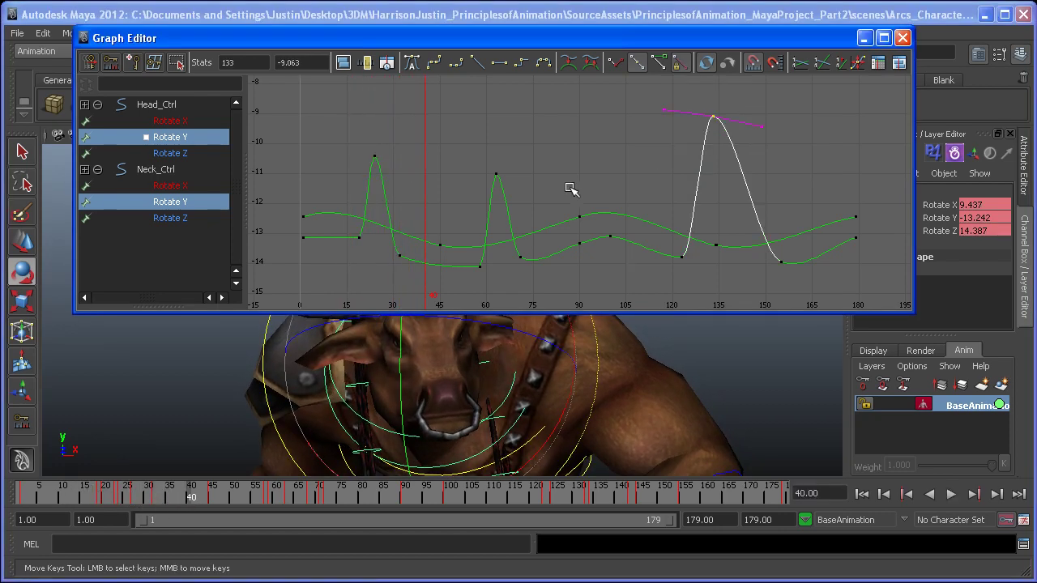
pyautogui.keyDown('shift'); pyautogui.moveTo(520, 156); pyautogui.dragTo(471, 195); pyautogui.keyUp('shift')
pyautogui.keyDown('shift'); pyautogui.moveTo(389, 132); pyautogui.dragTo(346, 173); pyautogui.keyUp('shift')
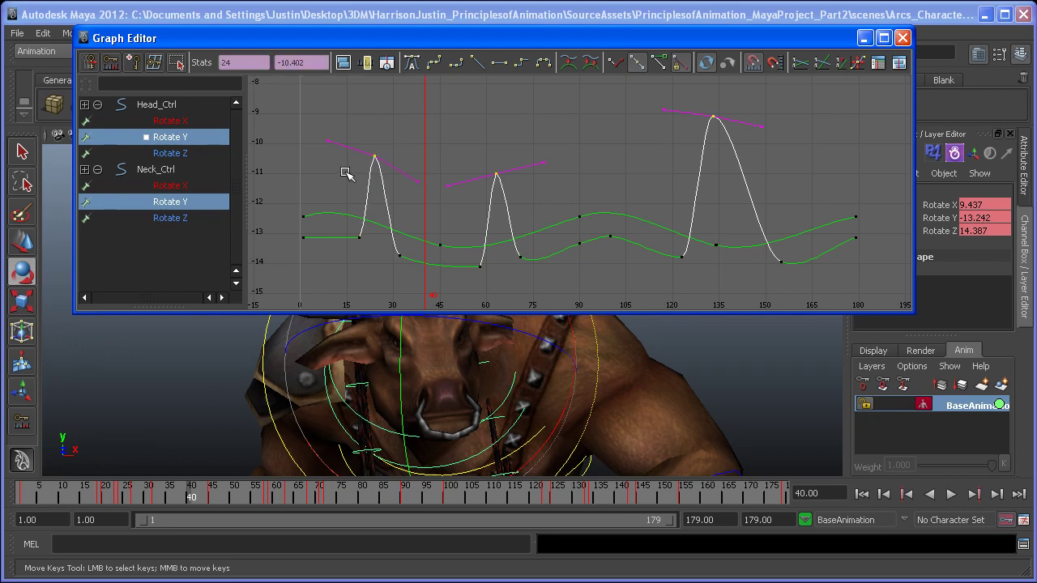
pyautogui.press('Delete')
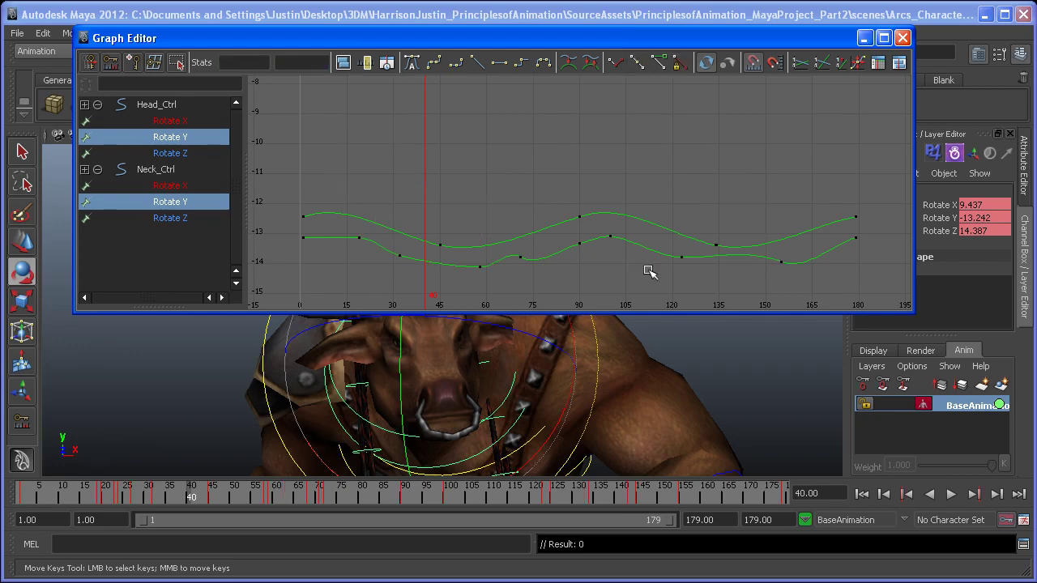
pyautogui.moveTo(192, 497); pyautogui.dragTo(162, 496)
pyautogui.hotkey('ctrl', 'z')
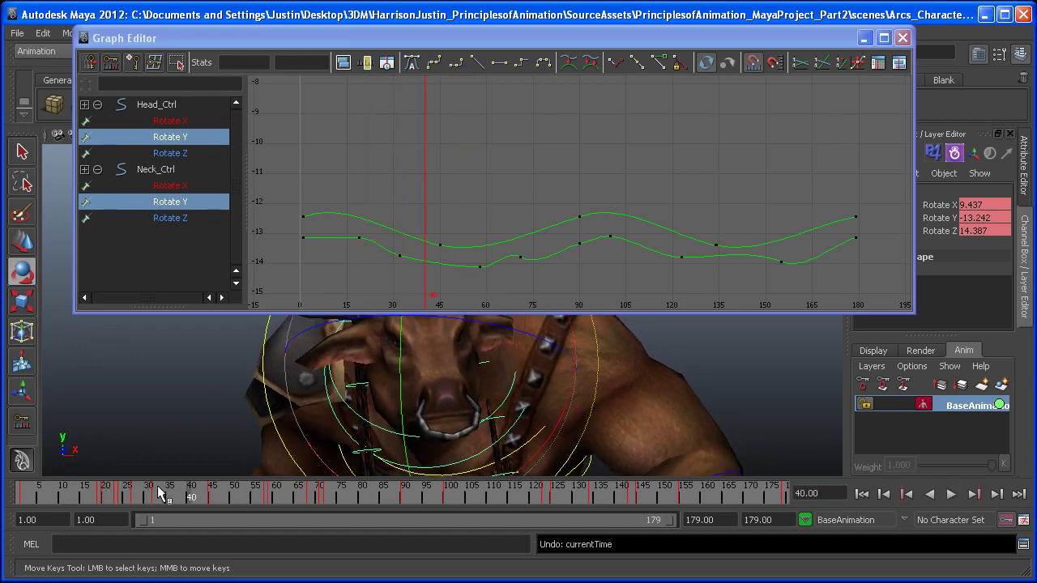
# Play back the head turn with its arc keys in place and scrub to frame 29
pyautogui.hotkey('alt', 'v')
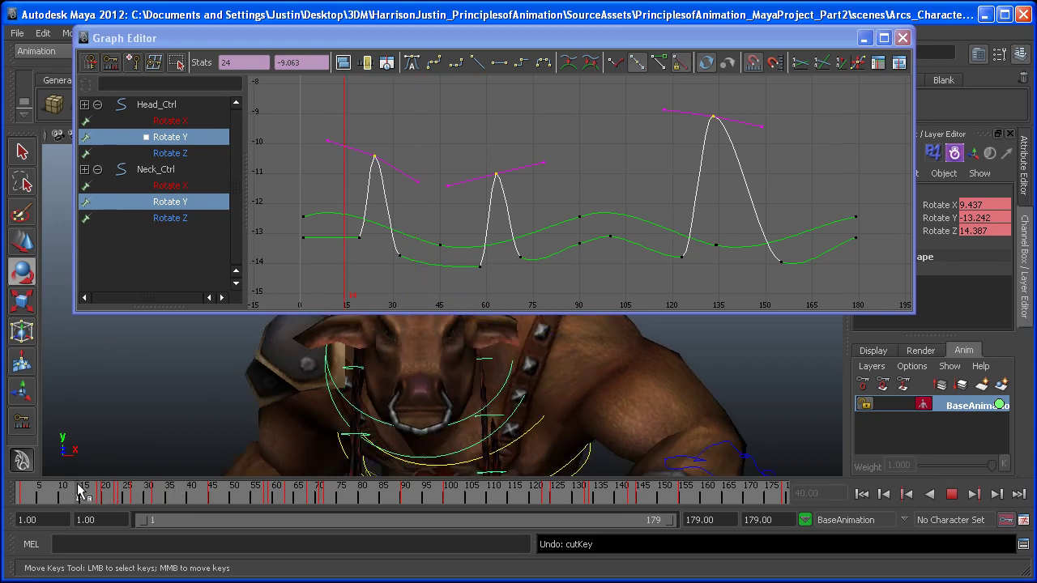
pyautogui.moveTo(125, 493)
pyautogui.mouseDown()
pyautogui.moveTo(154, 494)
pyautogui.moveTo(92, 495)
pyautogui.moveTo(294, 489)
pyautogui.moveTo(49, 453)
pyautogui.moveTo(38, 494)
pyautogui.moveTo(145, 496)
pyautogui.mouseUp()
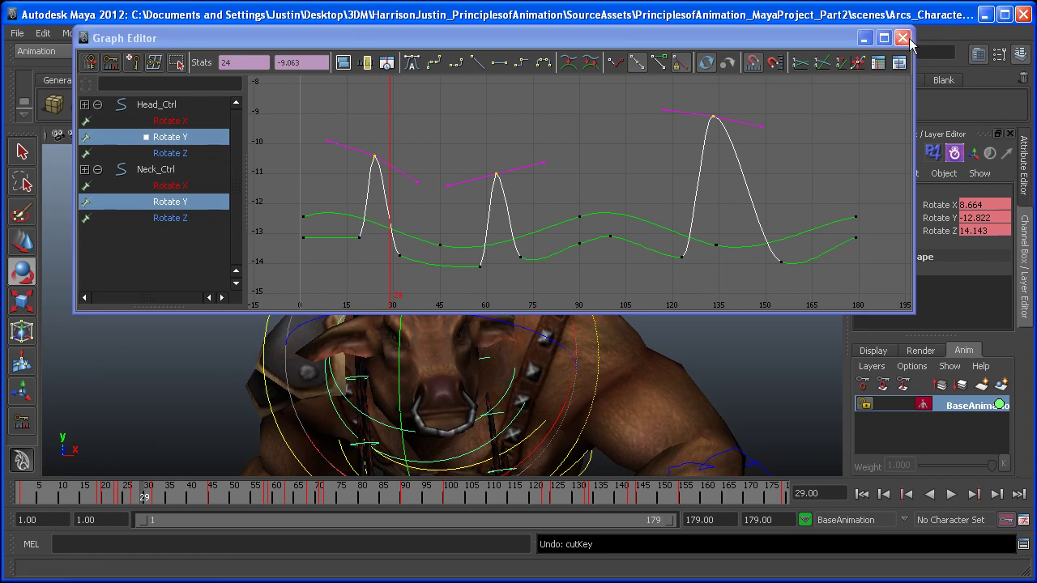
# Close the Graph Editor, frame the whole minotaur and play back the head turns, stopping at frame 117
pyautogui.click(903, 39)
pyautogui.press('f')
pyautogui.keyDown('alt'); pyautogui.moveTo(411, 318); pyautogui.dragTo(180, 472, button='right'); pyautogui.keyUp('alt')
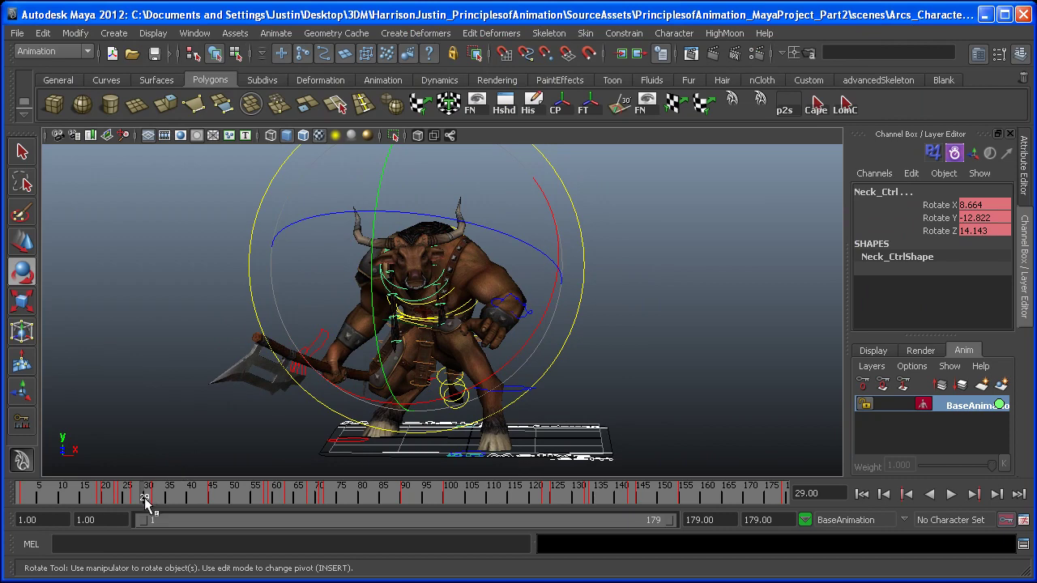
pyautogui.hotkey('alt', 'v')
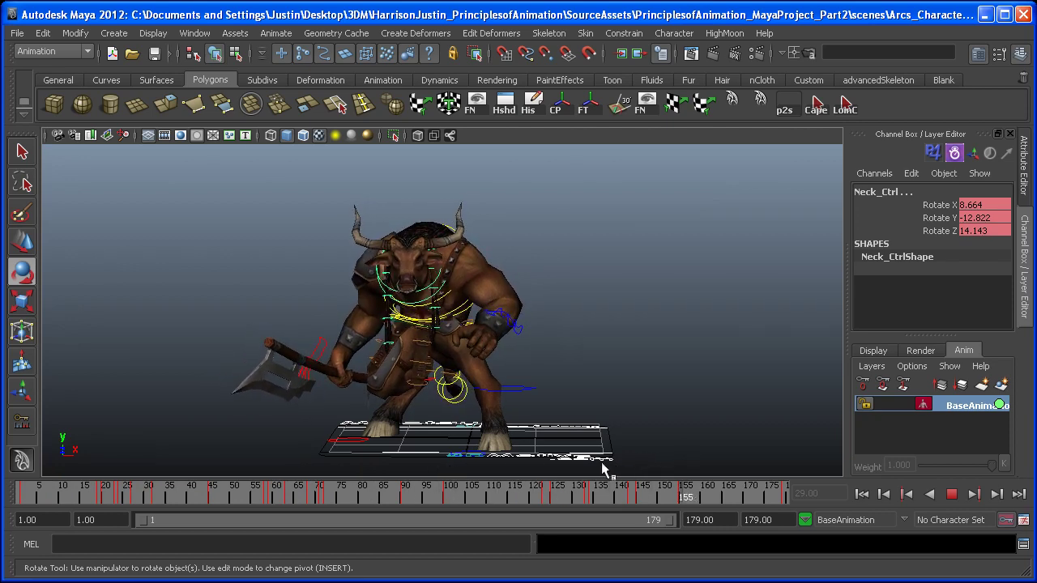
pyautogui.click(524, 492)
# Review Head_Ctrl's three peak Rotate Y keys in the Graph Editor, minimize it and scrub the full head animation from the start
pyautogui.click(194, 33)
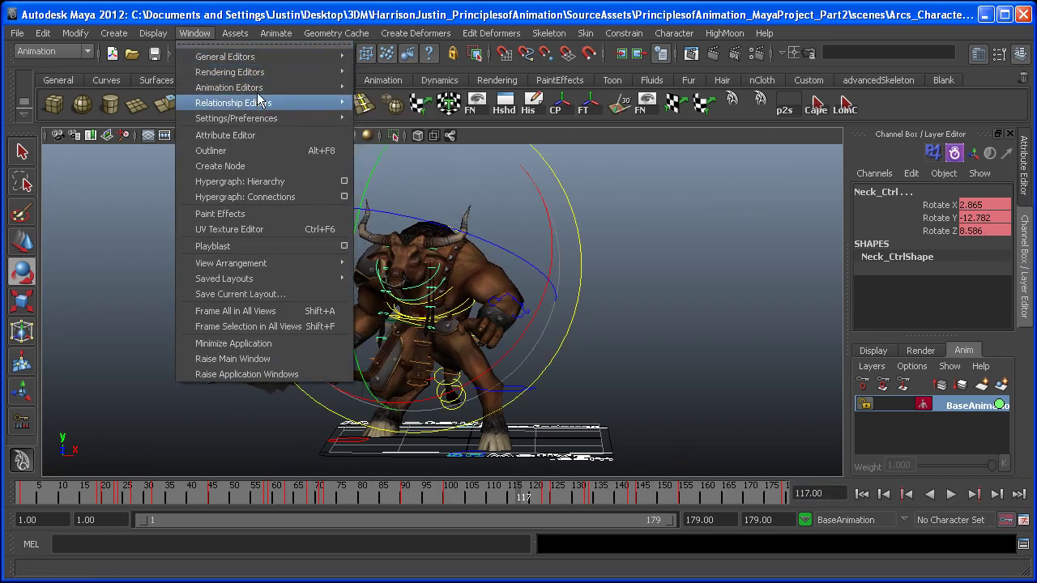
pyautogui.moveTo(243, 87)
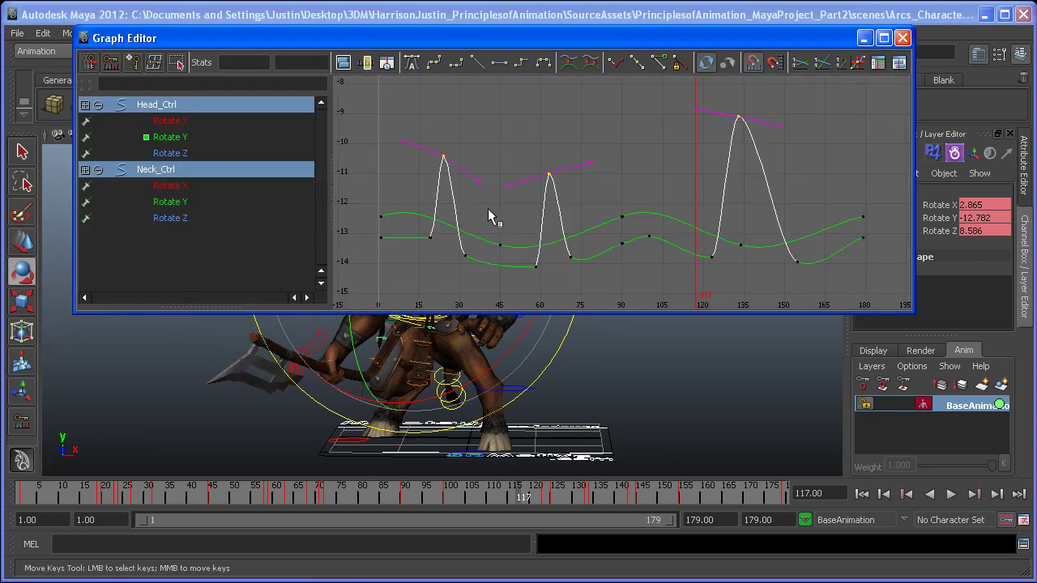
pyautogui.keyDown('alt'); pyautogui.moveTo(721, 120); pyautogui.dragTo(716, 128, button='middle'); pyautogui.keyUp('alt')
pyautogui.moveTo(760, 106); pyautogui.dragTo(419, 198)
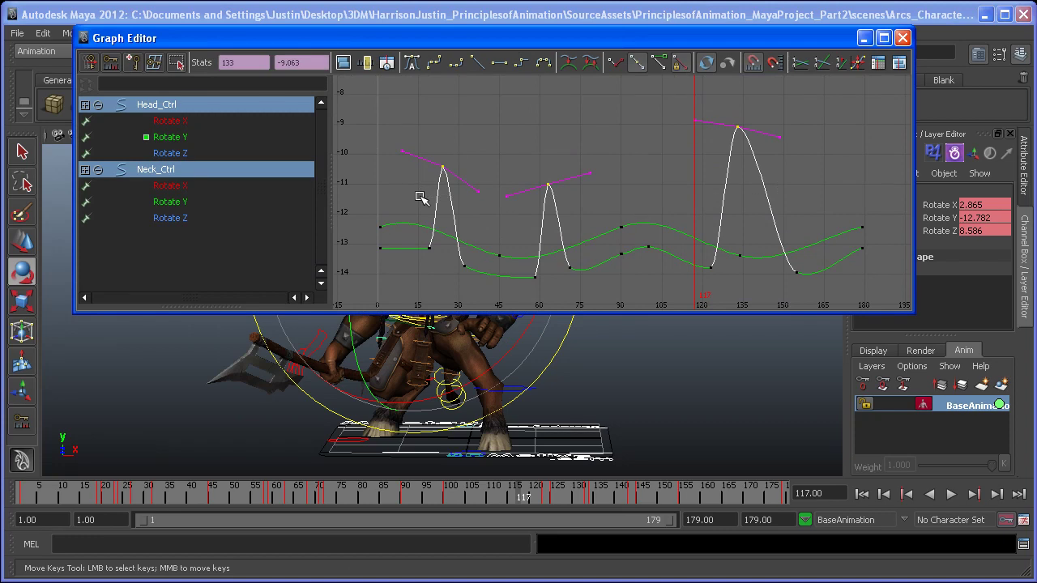
pyautogui.click(869, 39)
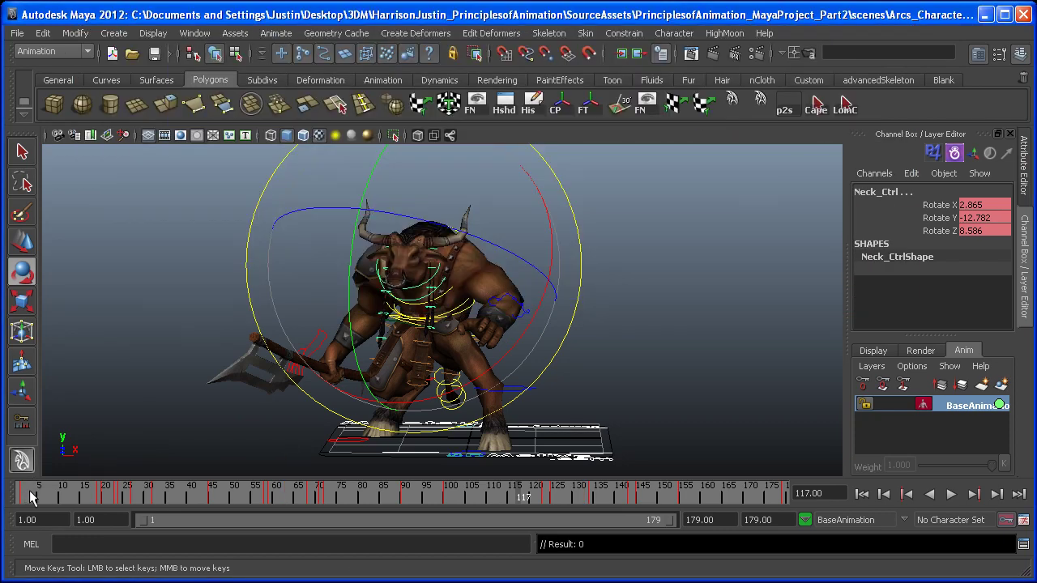
pyautogui.moveTo(33, 497); pyautogui.dragTo(786, 491)
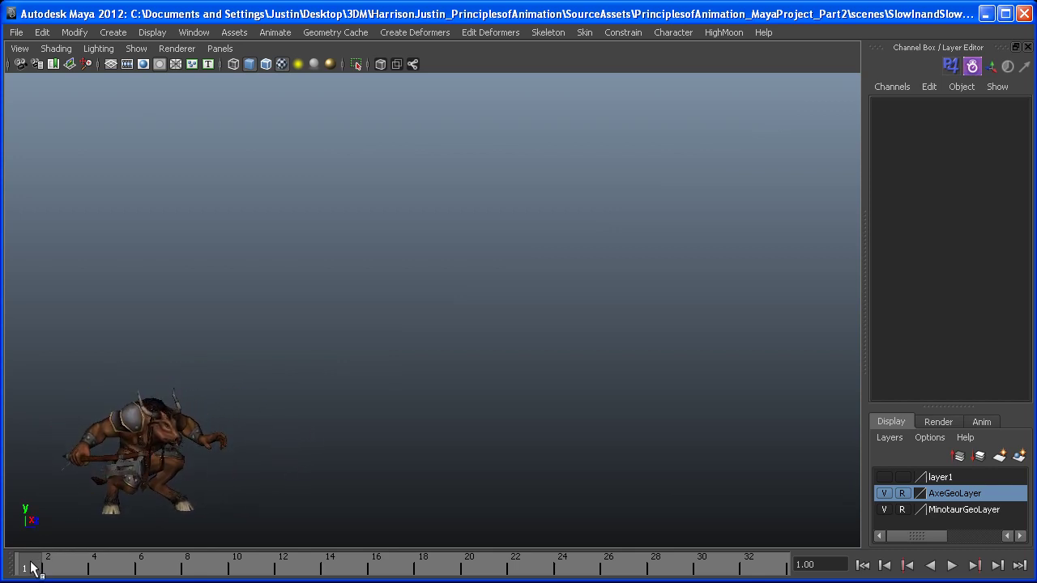
# Scrub the minotaur's leap in the slow in and slow out scene to frame 18 and play it back from a more frontal view
pyautogui.moveTo(33, 569); pyautogui.dragTo(421, 542)
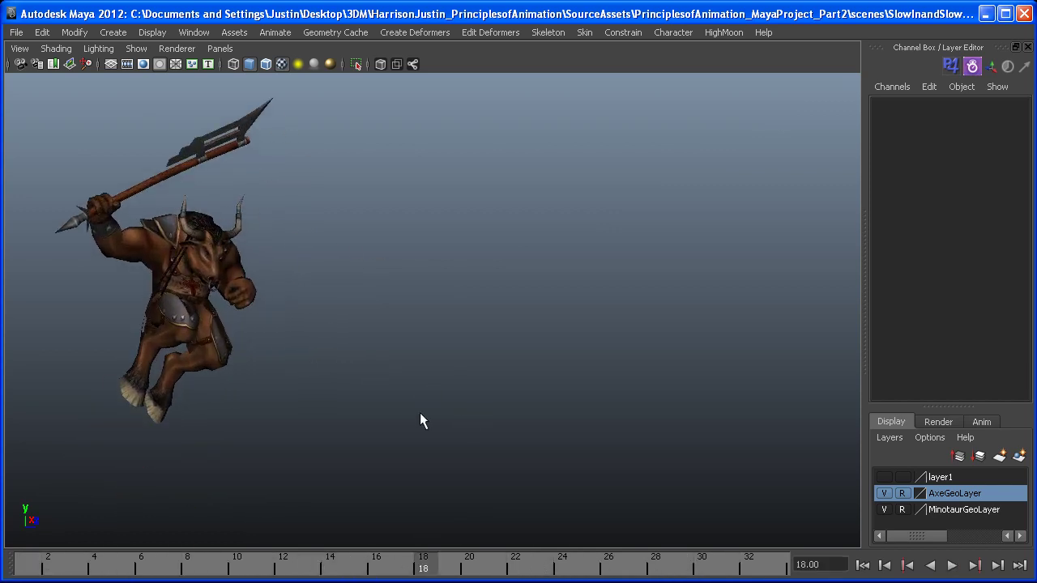
pyautogui.keyDown('alt'); pyautogui.moveTo(254, 403); pyautogui.dragTo(359, 451, button='middle'); pyautogui.keyUp('alt')
pyautogui.keyDown('alt'); pyautogui.moveTo(359, 451); pyautogui.dragTo(422, 520); pyautogui.keyUp('alt')
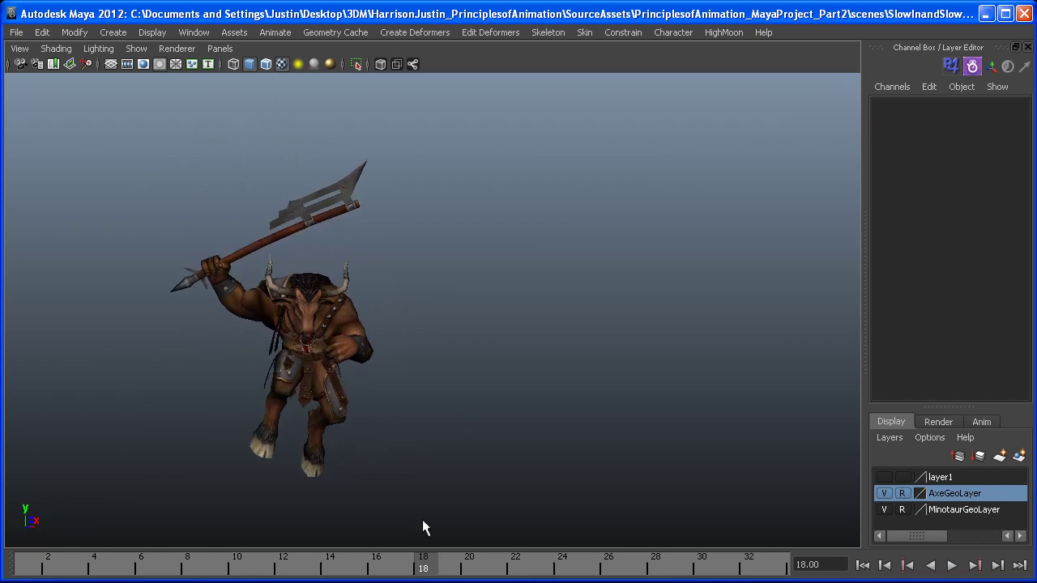
pyautogui.hotkey('alt', 'v')
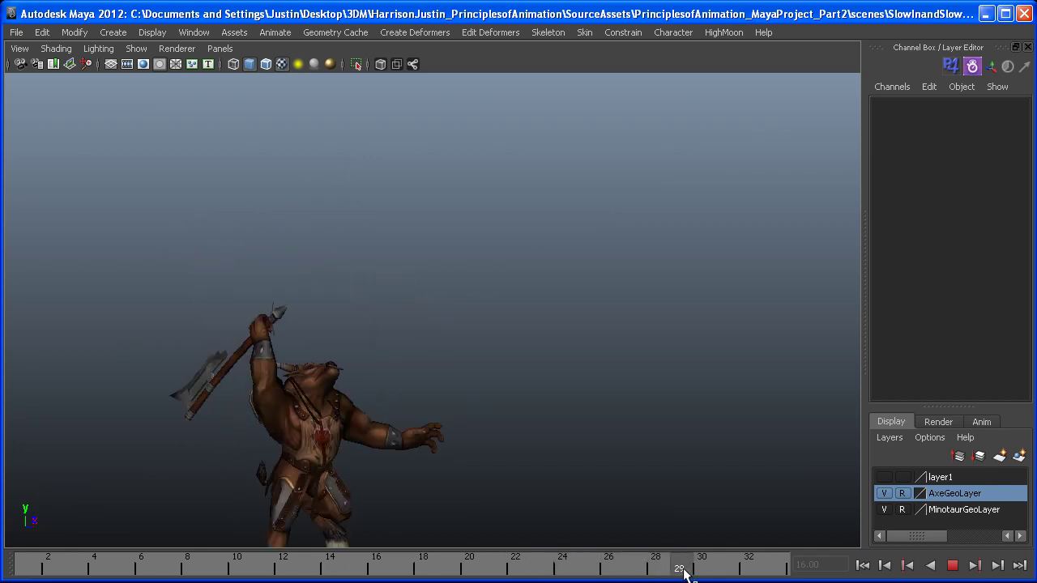
pyautogui.press('Escape')
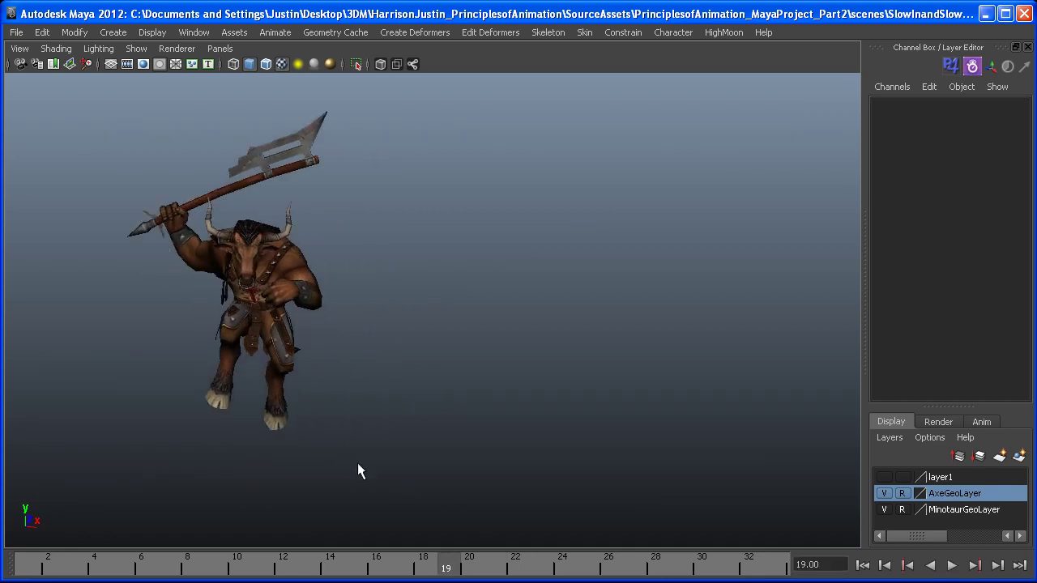
# Replay the minotaur's leap with its landing in view and return to frame 1
pyautogui.hotkey('alt', 'v')
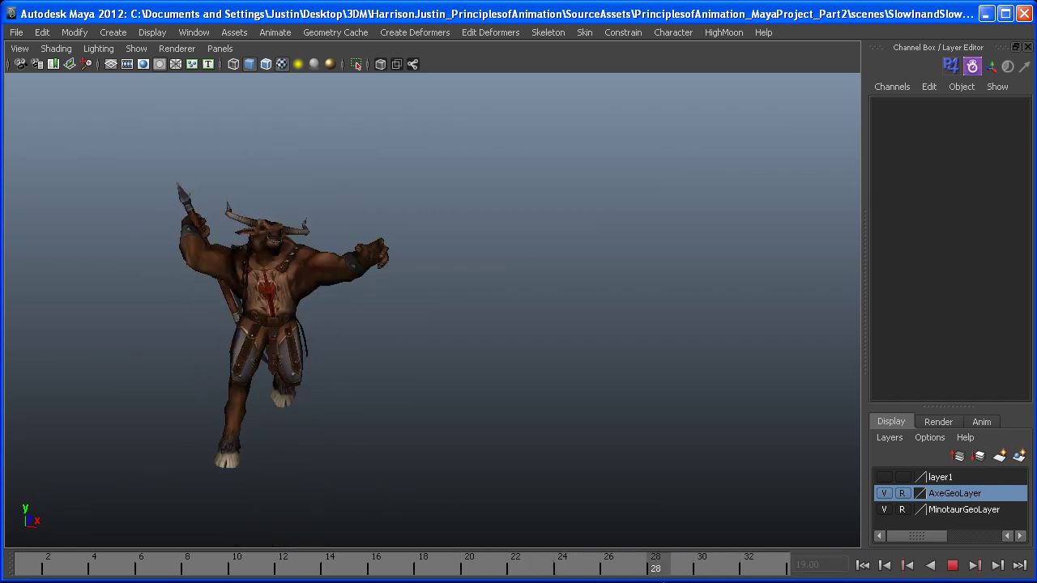
pyautogui.press('Escape')
pyautogui.keyDown('alt'); pyautogui.moveTo(551, 436); pyautogui.dragTo(601, 284, button='middle'); pyautogui.keyUp('alt')
pyautogui.keyDown('alt'); pyautogui.moveTo(600, 283); pyautogui.dragTo(518, 324); pyautogui.keyUp('alt')
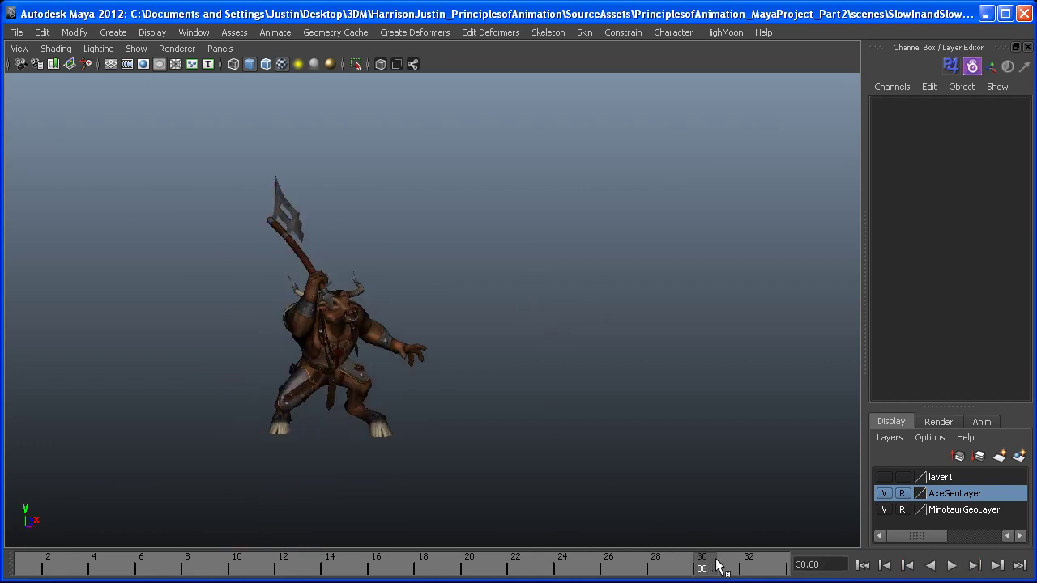
pyautogui.hotkey('alt', 'v')
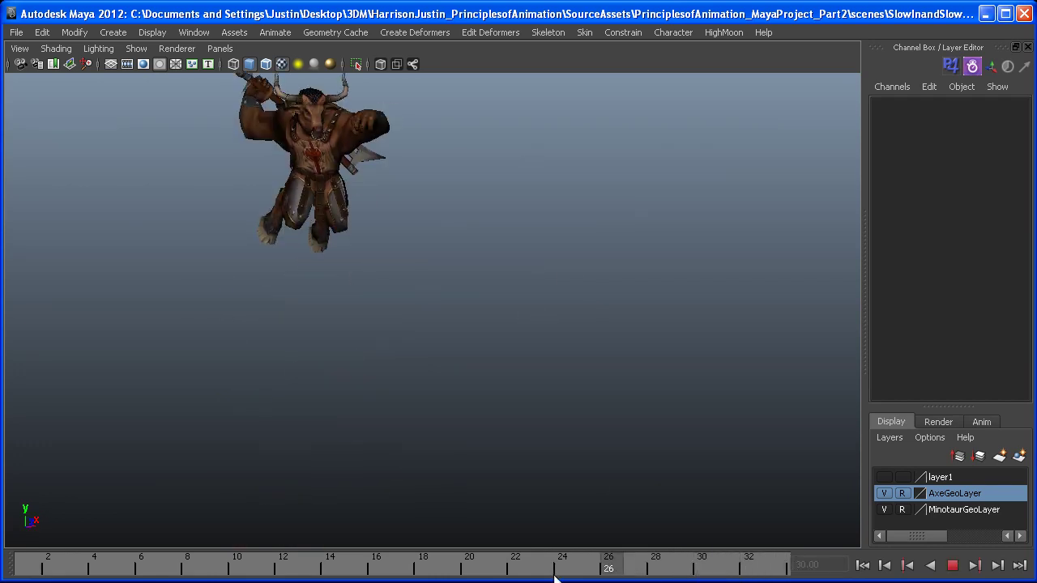
pyautogui.moveTo(291, 570); pyautogui.dragTo(21, 571)
pyautogui.keyDown('alt'); pyautogui.moveTo(221, 380); pyautogui.dragTo(188, 452, button='middle'); pyautogui.keyUp('alt')
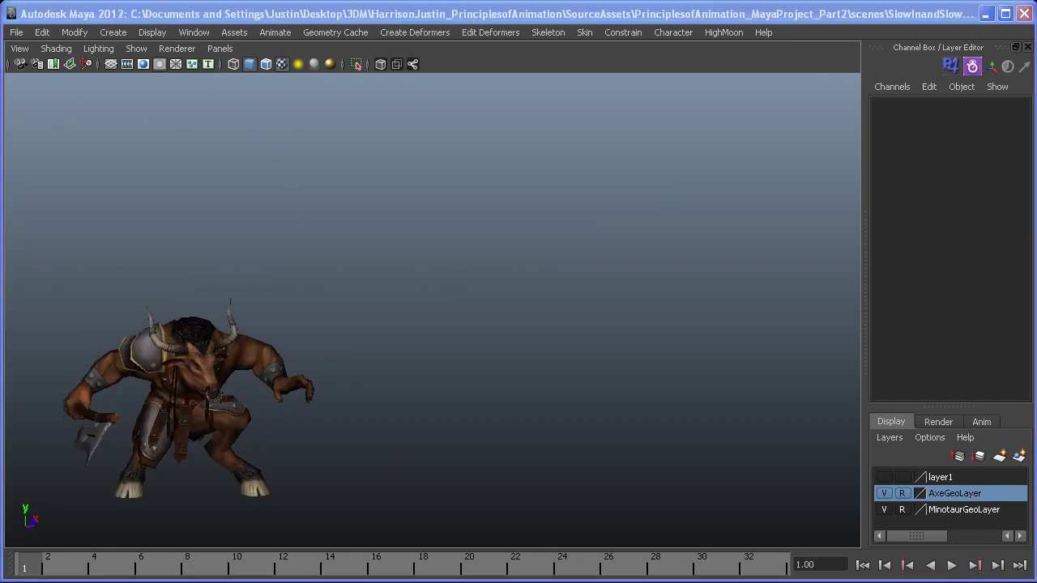